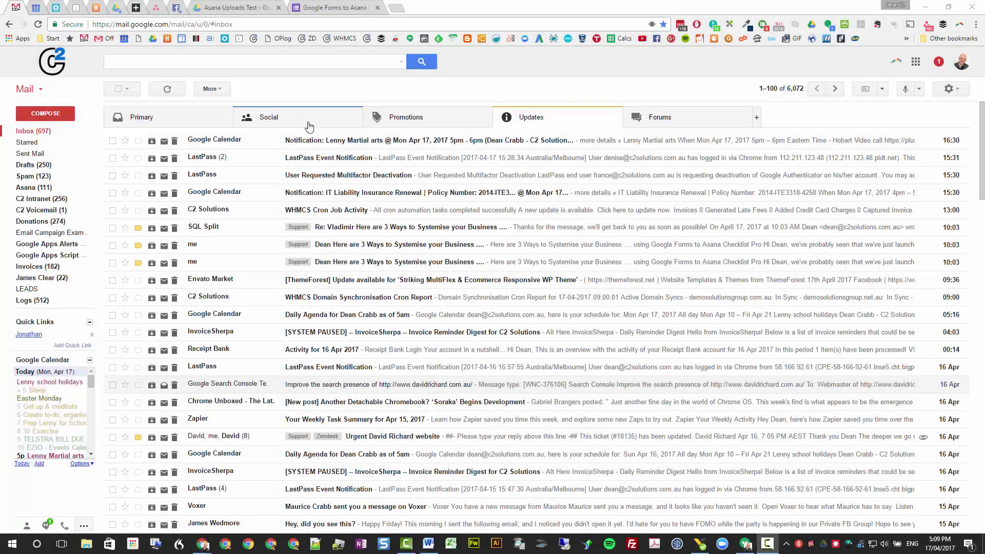
# Step: Enter a from: query with the colleague's email address in the Gmail search box
pyautogui.click(353, 65)
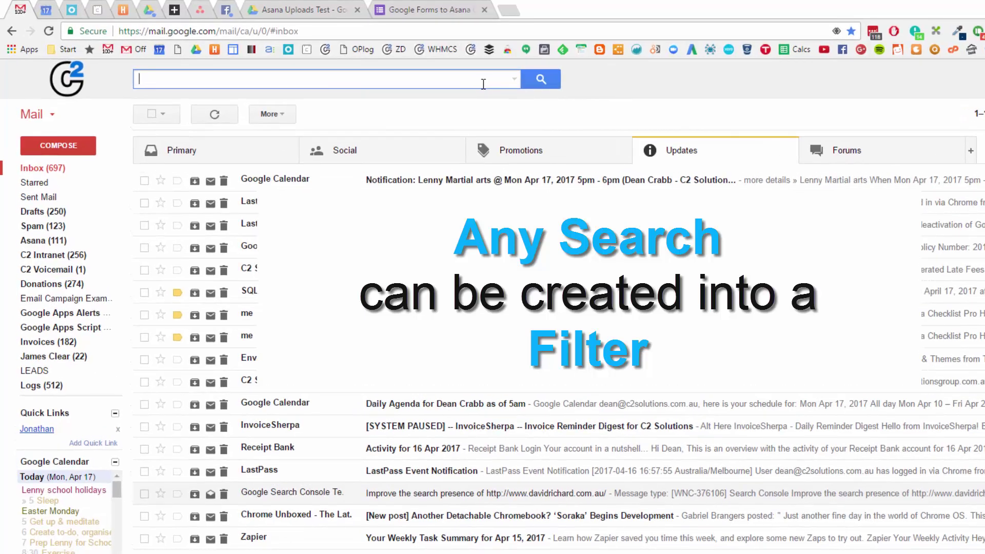
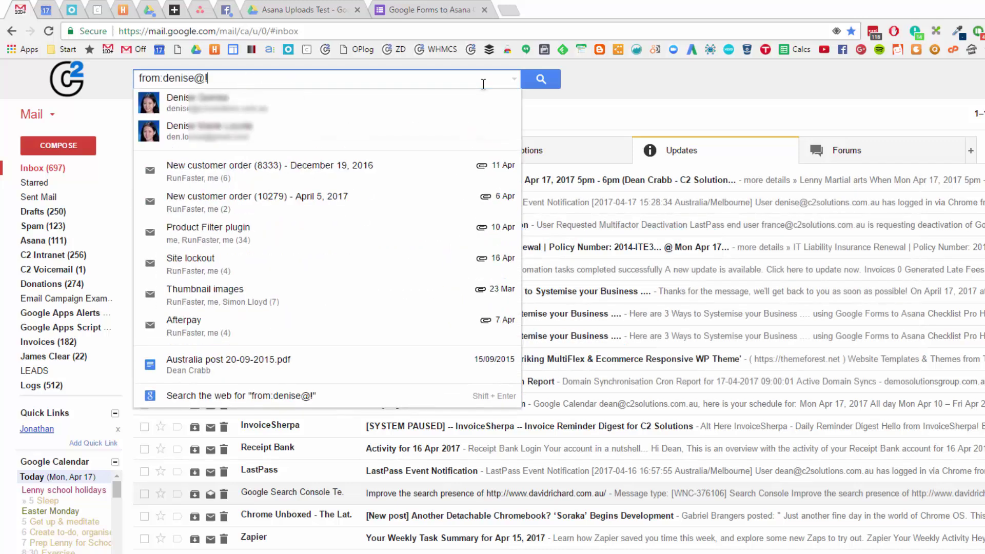
pyautogui.press('Left')
pyautogui.press('Left')
pyautogui.press('Left')
pyautogui.press('Left')
pyautogui.press('Left')
pyautogui.press('Left')
pyautogui.press('Left')
pyautogui.press('Left')
pyautogui.press('Left')
pyautogui.press('Left')
pyautogui.press('Left')
pyautogui.press('Left')
pyautogui.press('Left')
pyautogui.press('Left')
pyautogui.press('Left')
pyautogui.press('Left')
pyautogui.press('Left')
pyautogui.press('Left')
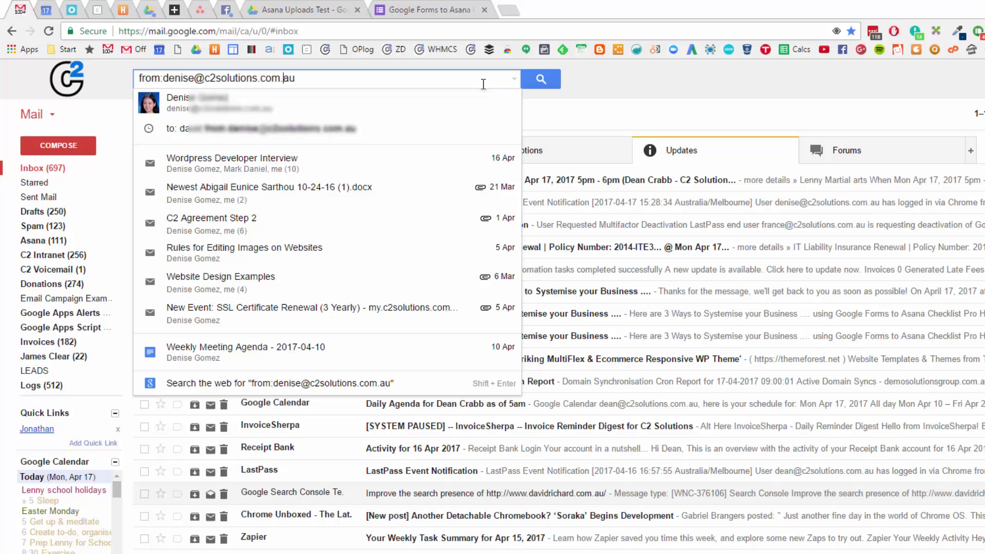
pyautogui.hotkey('shift', 'Right')
pyautogui.hotkey('shift', 'Right')
pyautogui.hotkey('shift', 'Right')
pyautogui.hotkey('shift', 'Right')
pyautogui.hotkey('shift', 'Right')
pyautogui.hotkey('shift', 'Right')
pyautogui.hotkey('shift', 'Right')
pyautogui.hotkey('shift', 'Right')
pyautogui.hotkey('shift', 'Right')
pyautogui.hotkey('shift', 'Right')
pyautogui.hotkey('shift', 'Right')
pyautogui.hotkey('shift', 'Right')
pyautogui.hotkey('shift', 'Right')
pyautogui.hotkey('shift', 'Left')
pyautogui.hotkey('shift', 'Left')
pyautogui.hotkey('shift', 'Left')
pyautogui.hotkey('shift', 'Left')
pyautogui.hotkey('shift', 'Left')
pyautogui.hotkey('shift', 'Left')
pyautogui.hotkey('shift', 'Left')
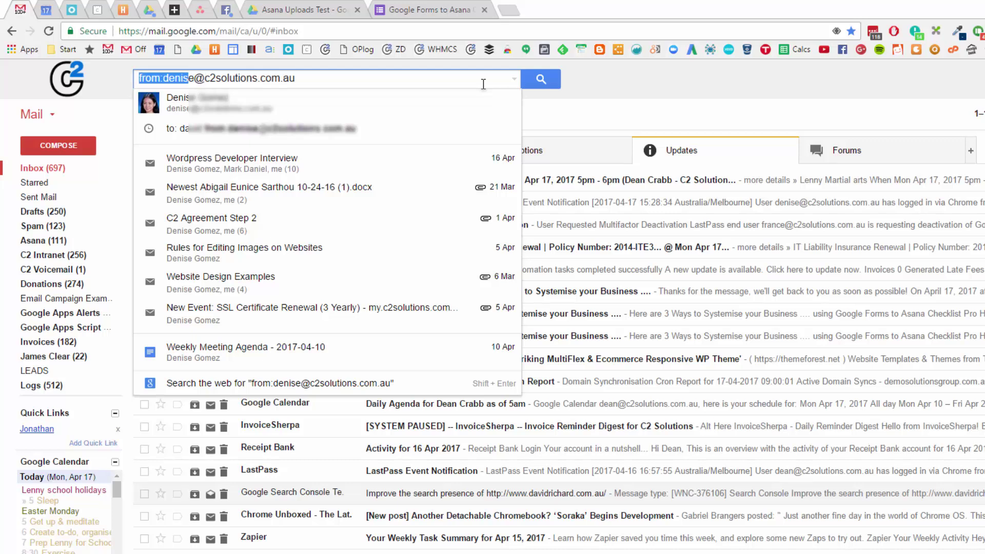
# Step: Run the sender search and open the advanced search options panel
pyautogui.click(542, 84)
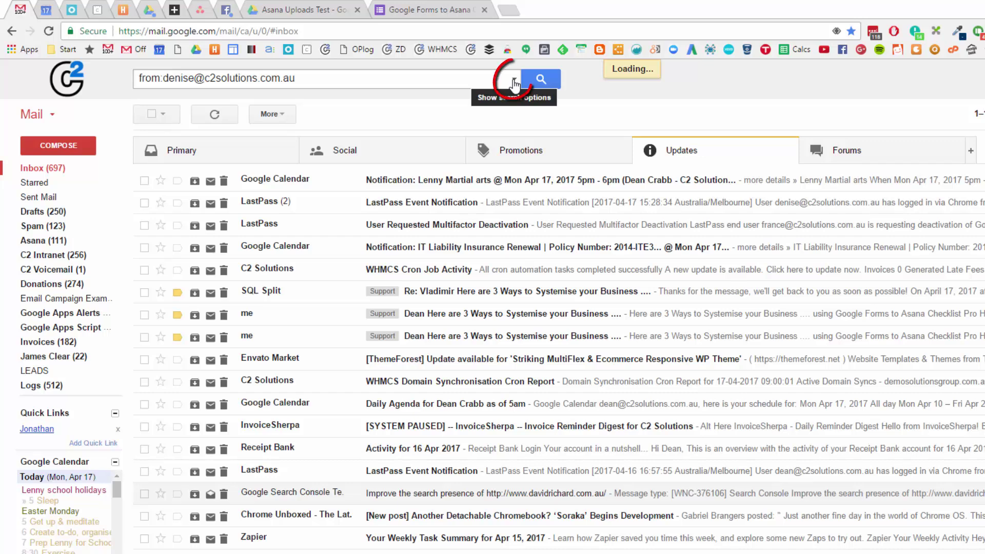
pyautogui.click(514, 83)
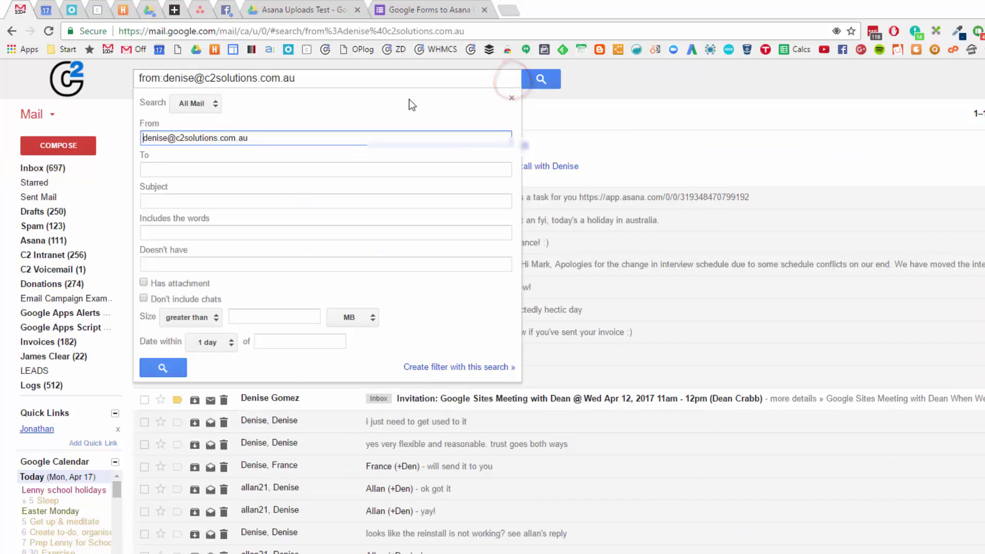
pyautogui.moveTo(153, 57); pyautogui.dragTo(168, 85)
pyautogui.moveTo(128, 112)
pyautogui.mouseDown()
pyautogui.moveTo(257, 152)
pyautogui.moveTo(128, 112)
pyautogui.mouseUp()
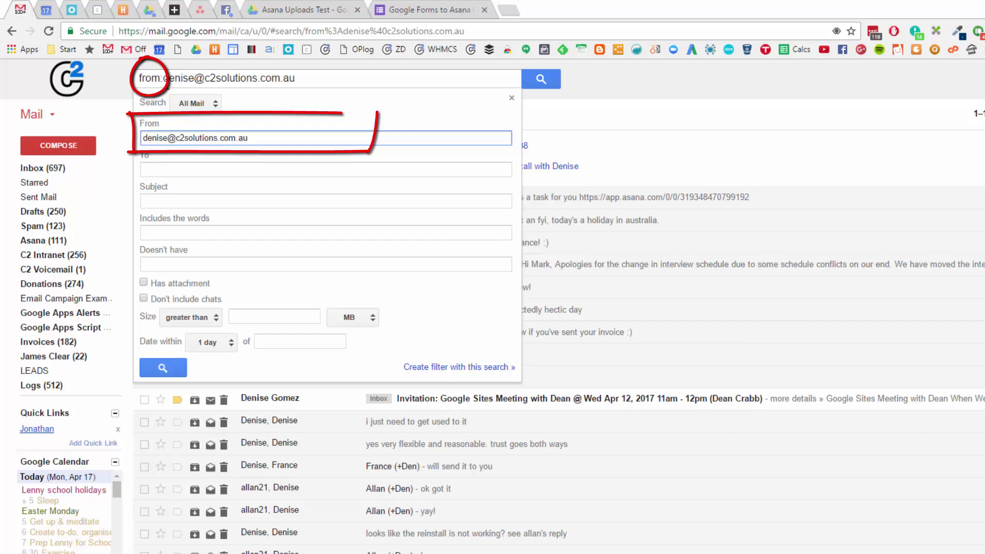
# Step: Check the To, Subject and Has the words fields, keeping the size comparison at greater than
pyautogui.click(163, 169)
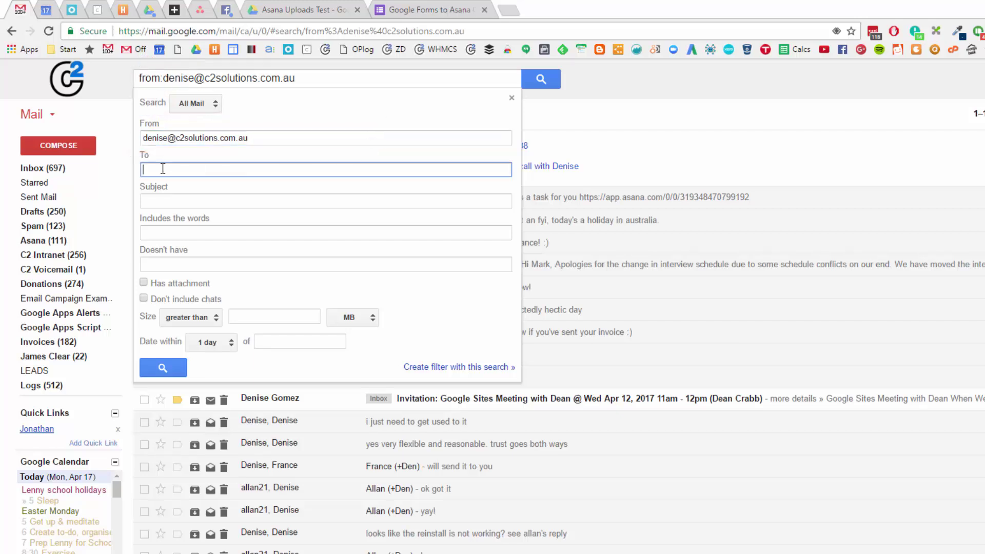
pyautogui.click(171, 202)
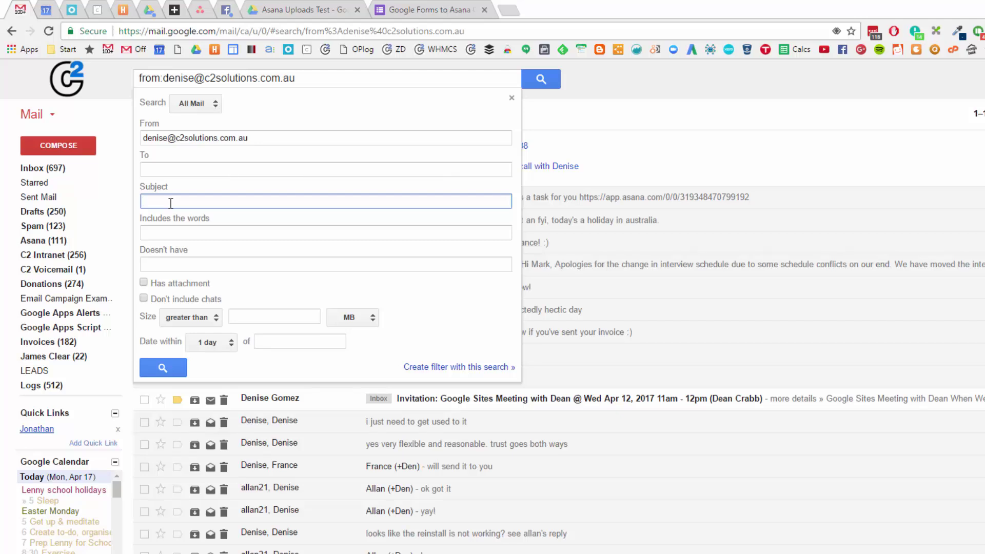
pyautogui.click(175, 236)
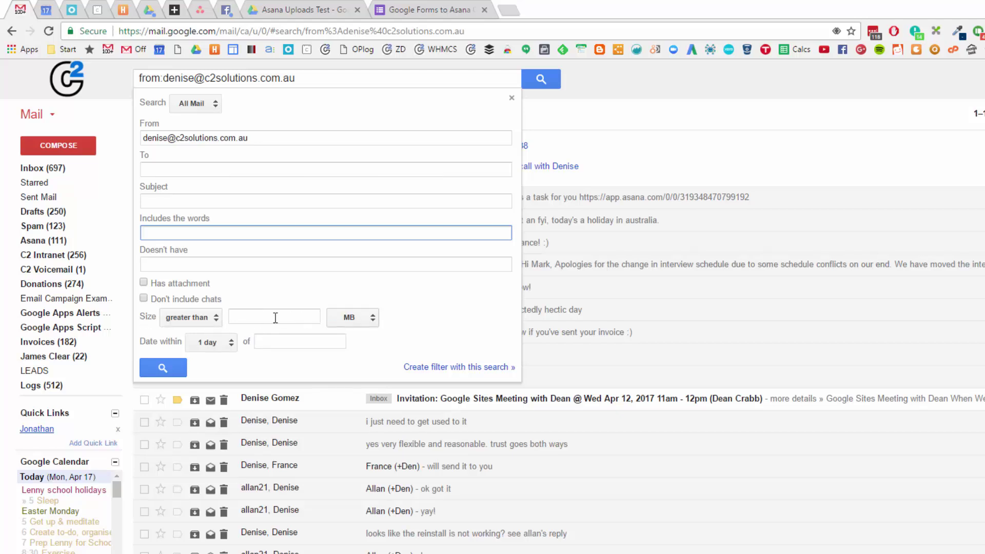
pyautogui.click(216, 322)
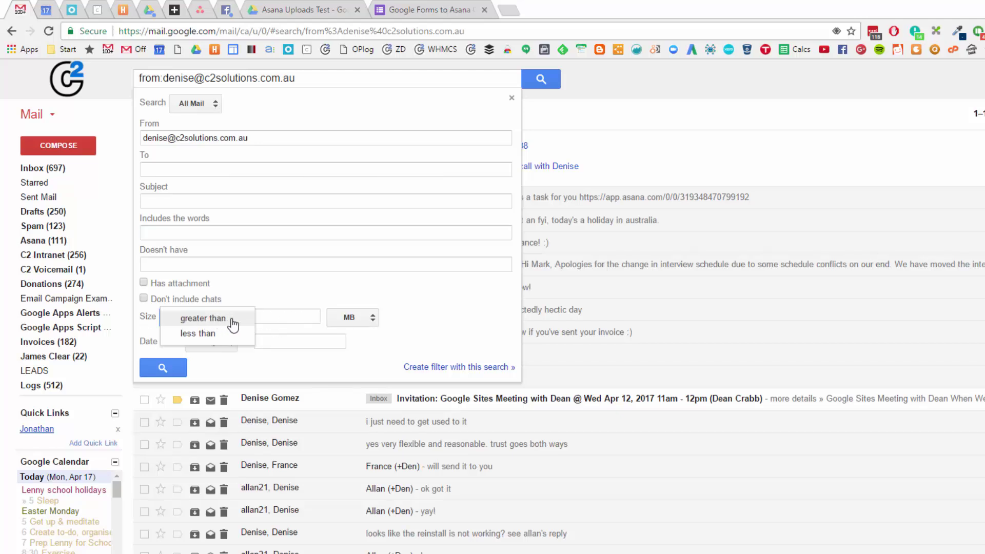
pyautogui.click(253, 320)
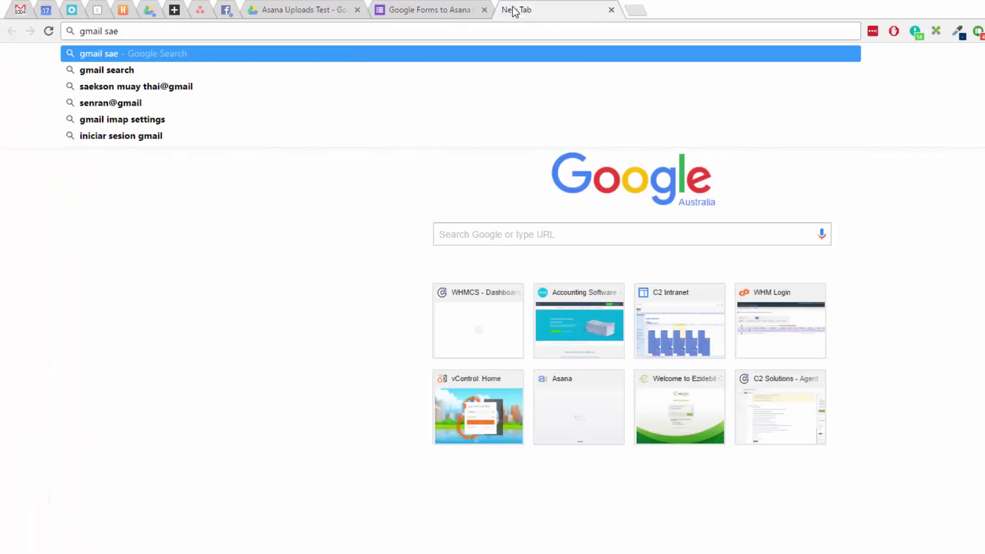
# Step: Enter 'gmail search' as a web search query in the new tab
pyautogui.write('rch syntax')
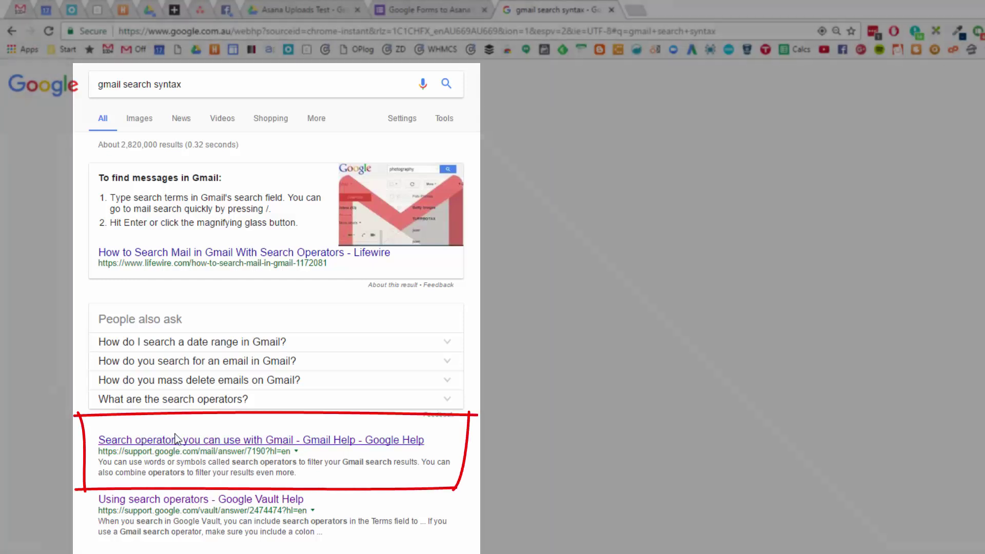
# Step: Open the 'Search operators you can use with Gmail' article and scroll through the operators table
pyautogui.click(175, 440)
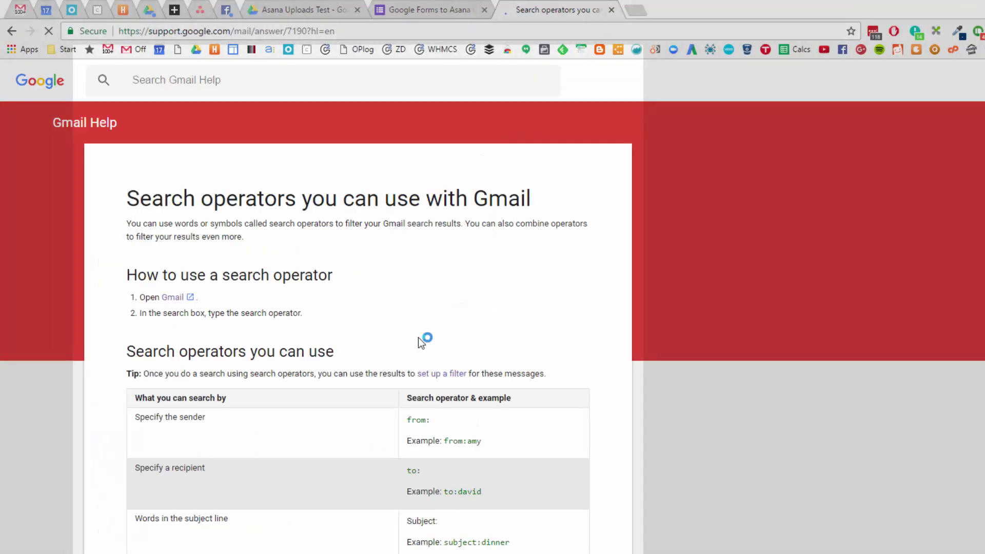
pyautogui.scroll(-6, 396, 421)
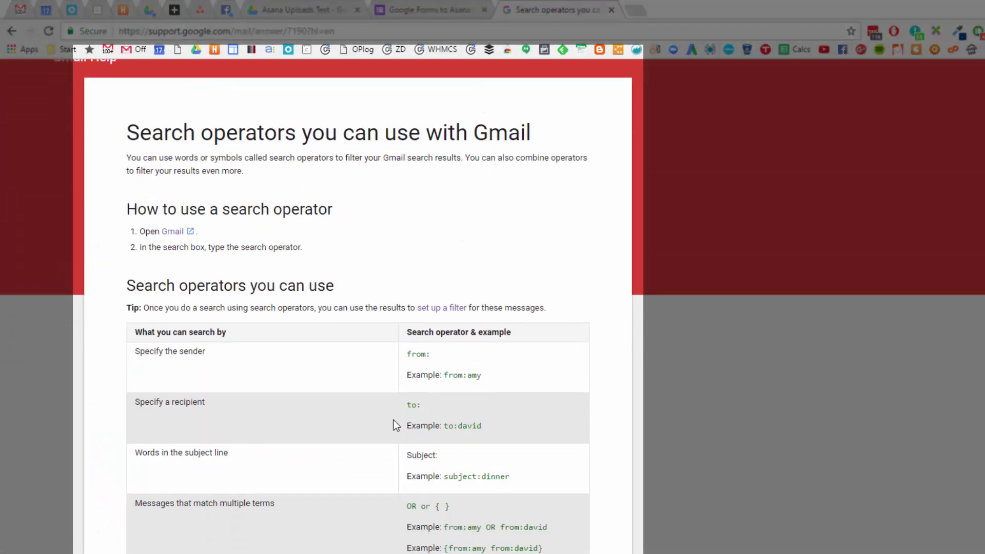
pyautogui.scroll(-4, 401, 410)
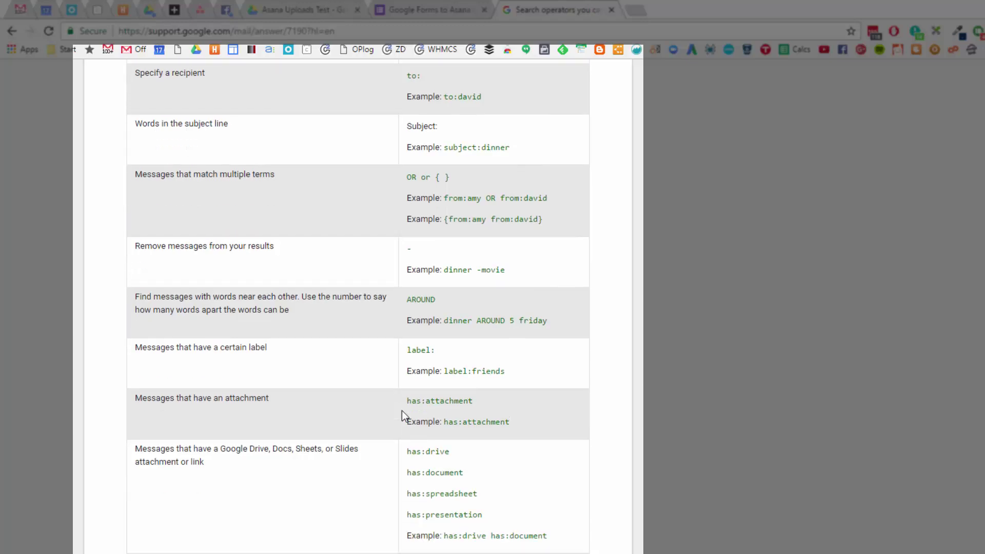
pyautogui.scroll(-4, 394, 392)
pyautogui.scroll(-8, 394, 392)
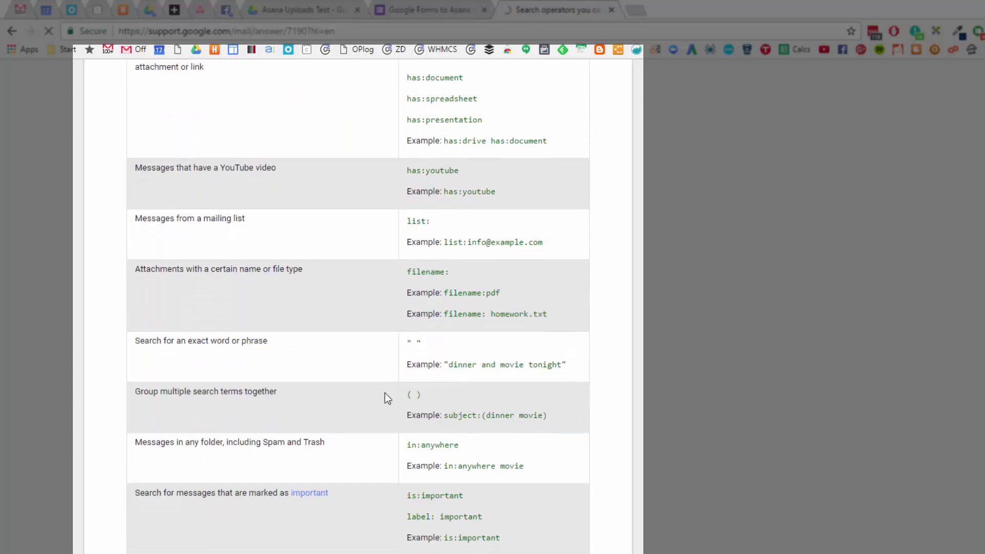
pyautogui.scroll(-9, 388, 394)
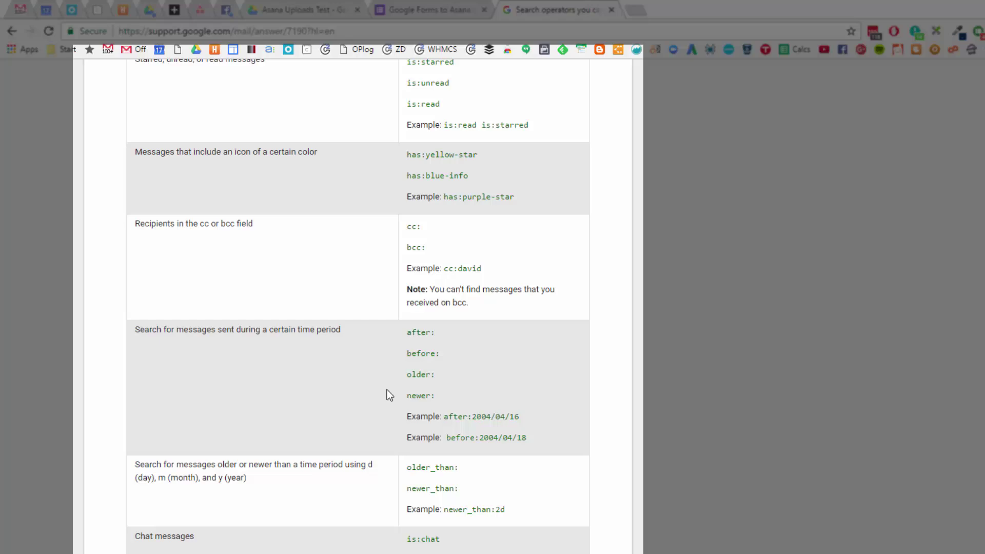
pyautogui.scroll(-2, 397, 386)
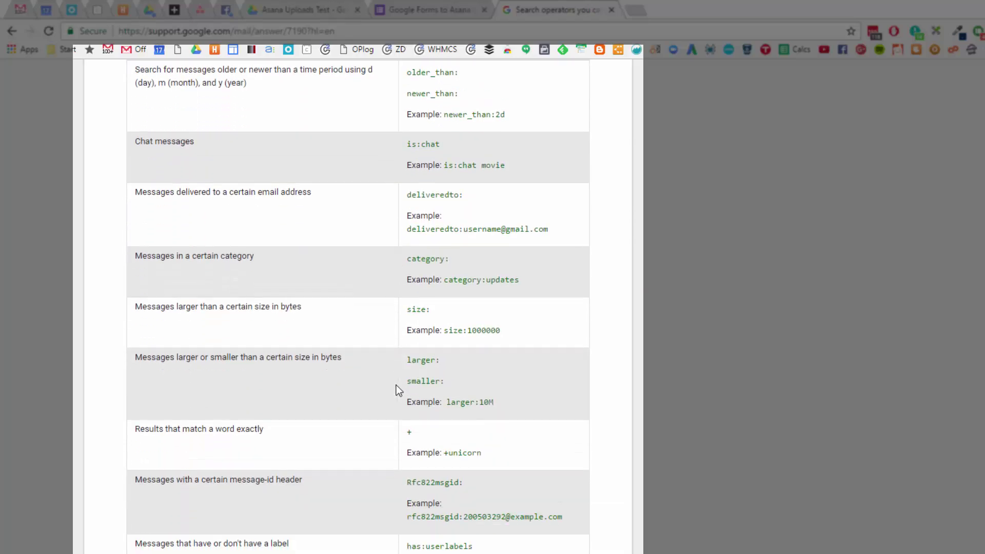
pyautogui.scroll(-3, 396, 386)
pyautogui.scroll(20, 399, 389)
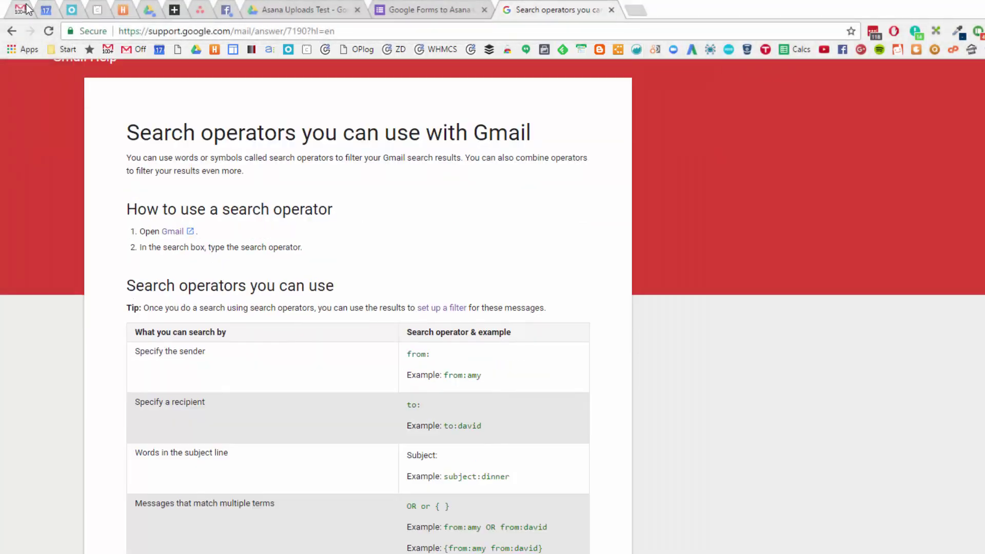
# Step: Back in Gmail, add 'invoice' to the sender search and run it
pyautogui.click(27, 9)
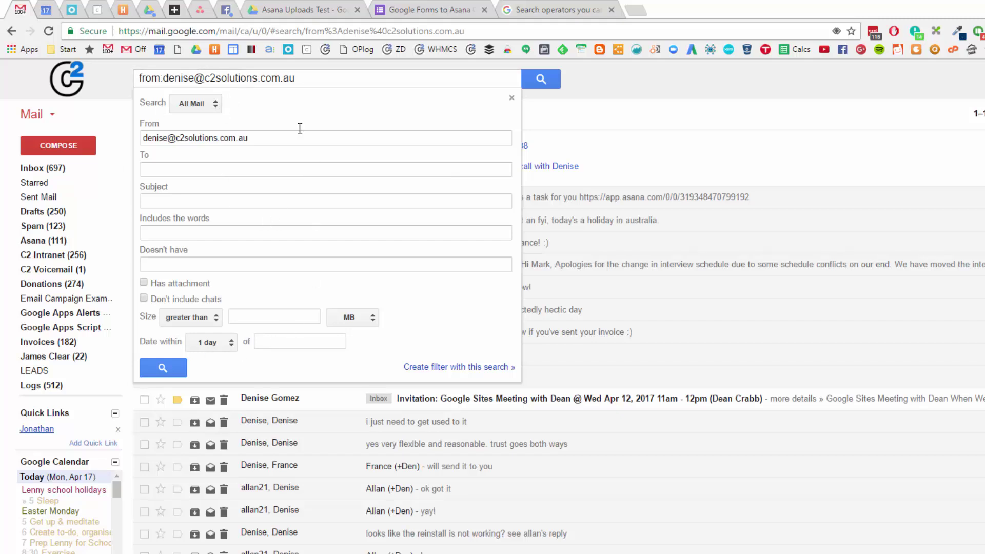
pyautogui.click(316, 76)
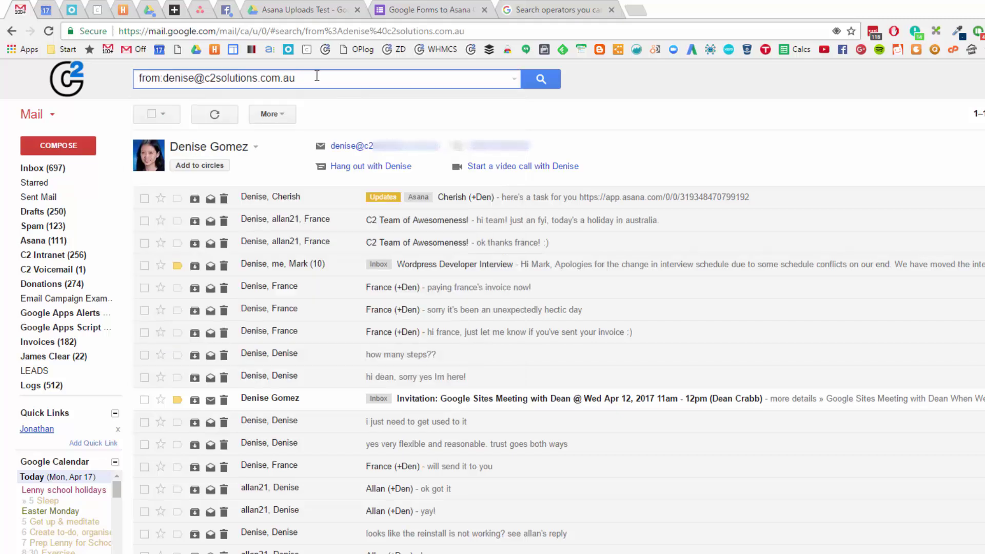
pyautogui.write('invoice')
pyautogui.press('Return')
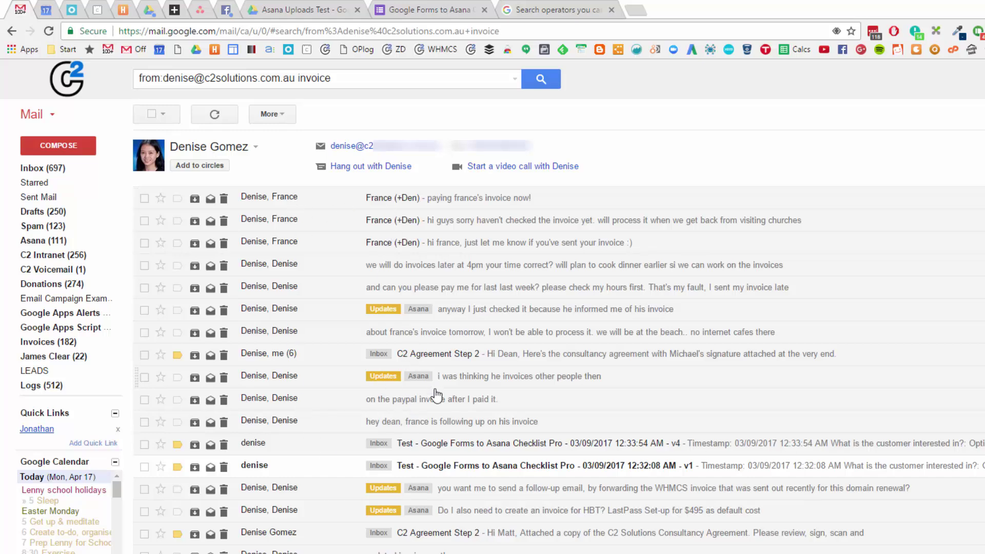
# Step: Exclude chats in the advanced search options, rerun the search, and reopen the options
pyautogui.click(349, 86)
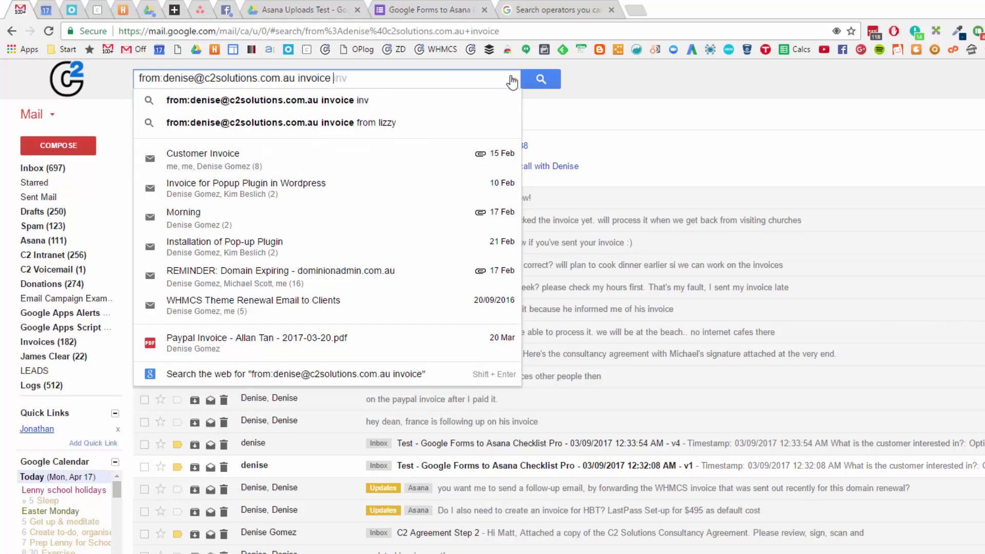
pyautogui.click(511, 81)
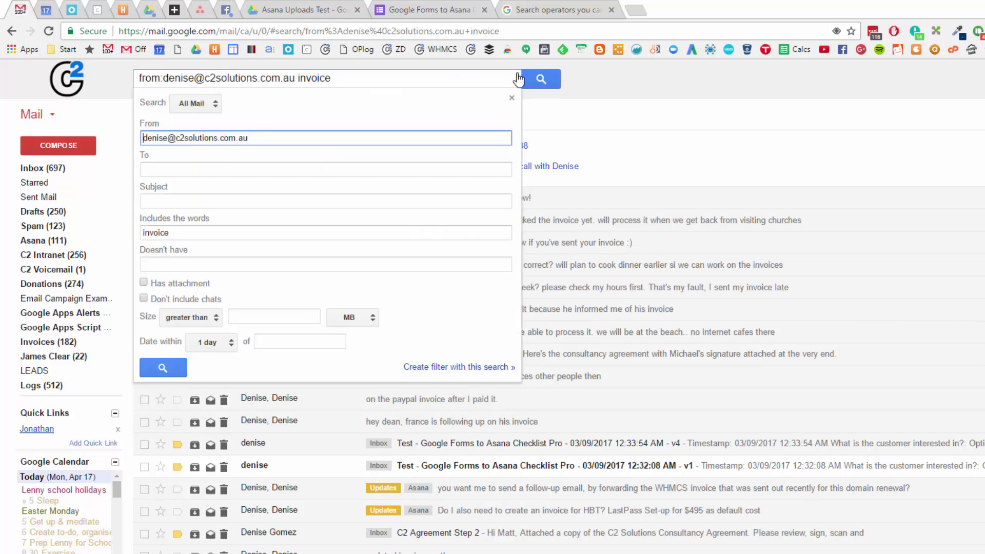
pyautogui.click(174, 301)
pyautogui.click(172, 365)
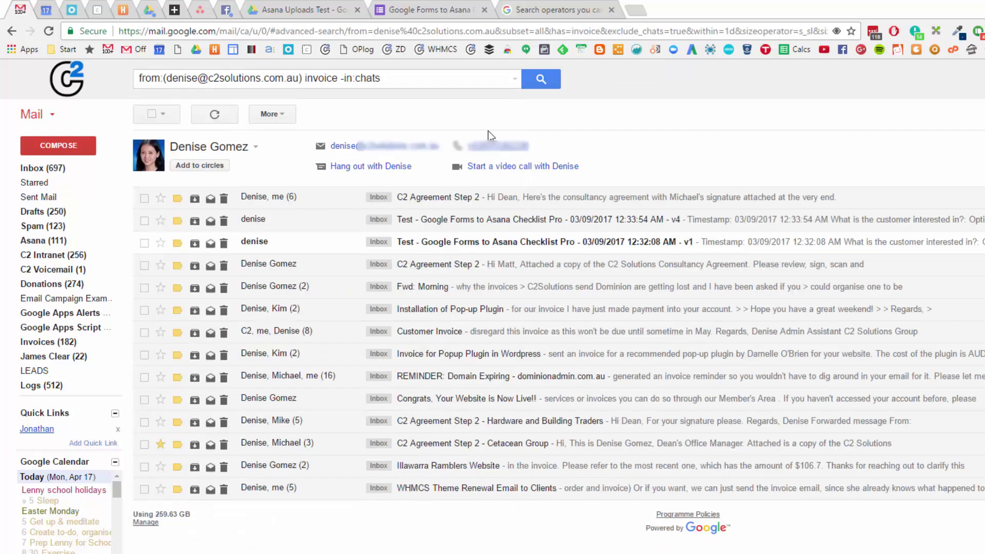
pyautogui.click(512, 80)
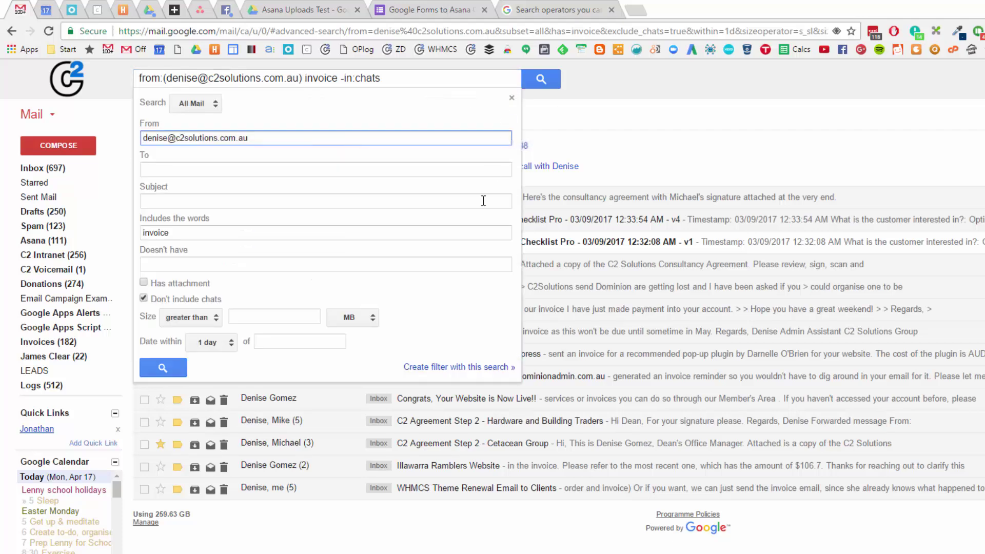
# Step: Create a filter from the invoice search set to apply the Invoices label
pyautogui.click(444, 369)
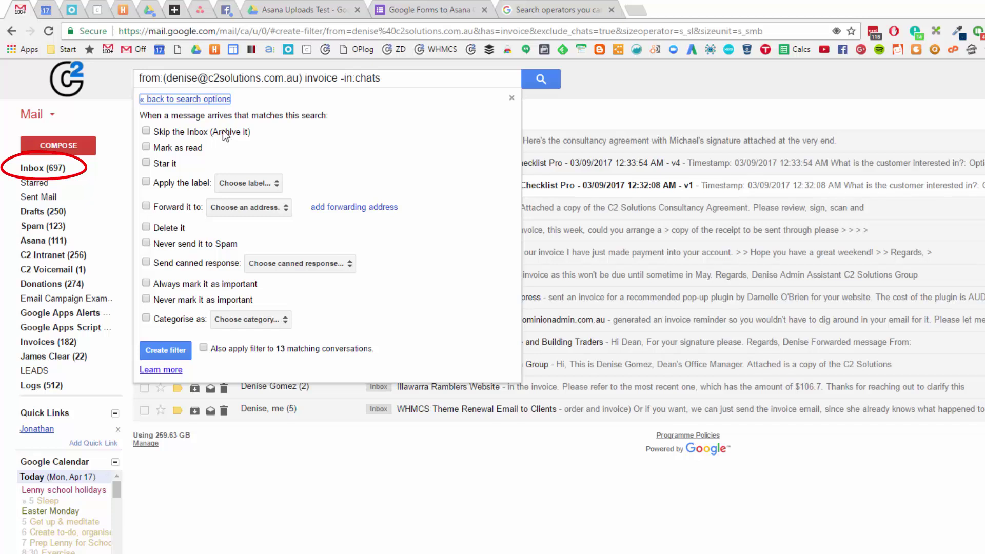
pyautogui.moveTo(31, 233)
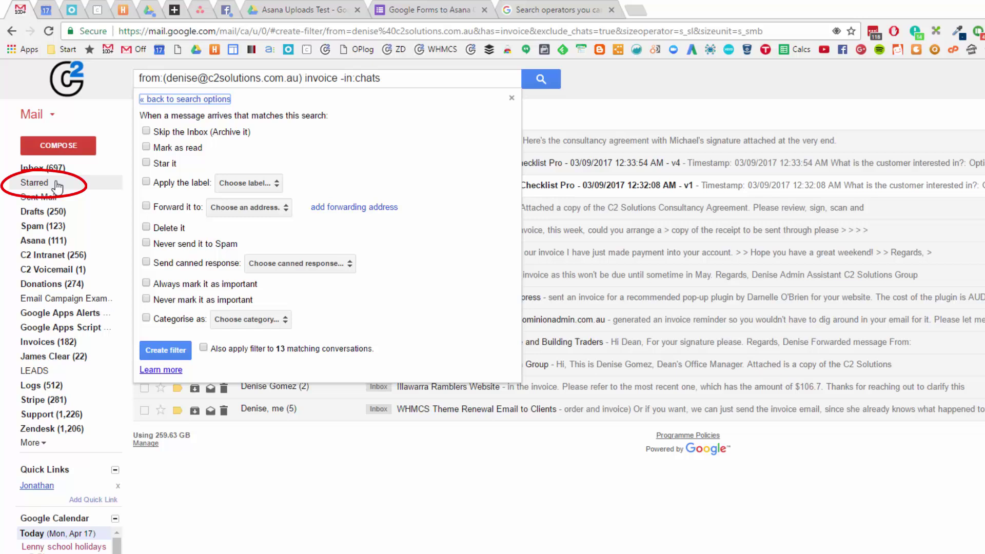
pyautogui.click(276, 187)
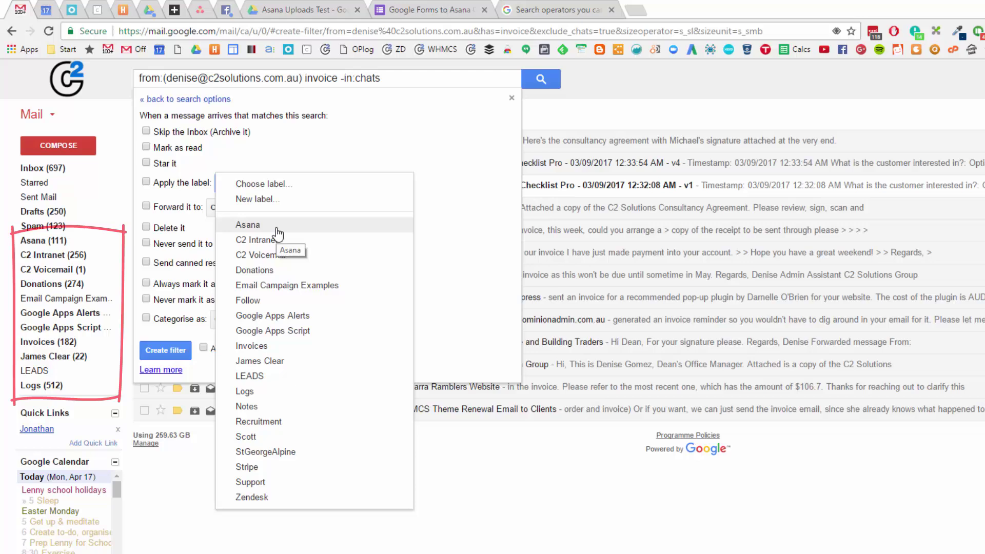
pyautogui.click(251, 345)
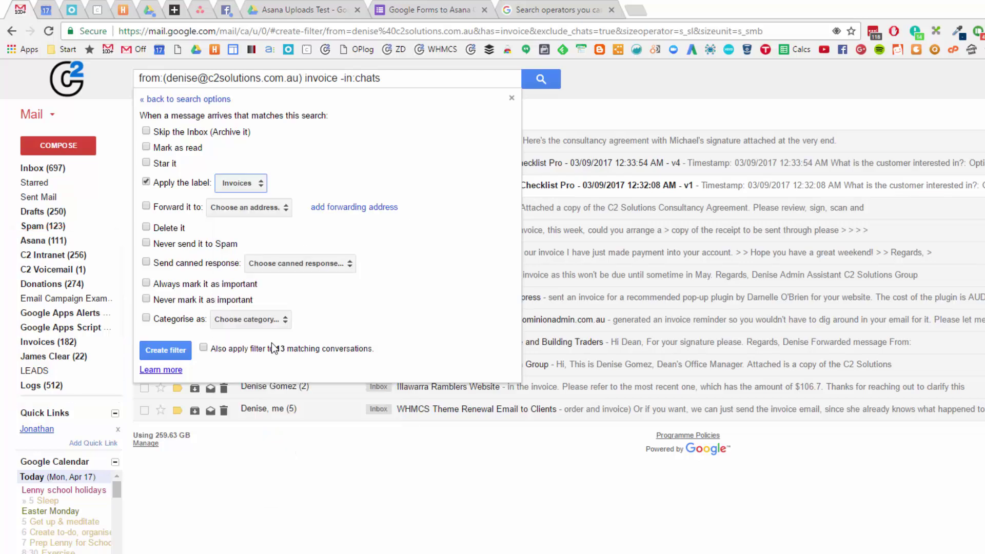
pyautogui.click(239, 183)
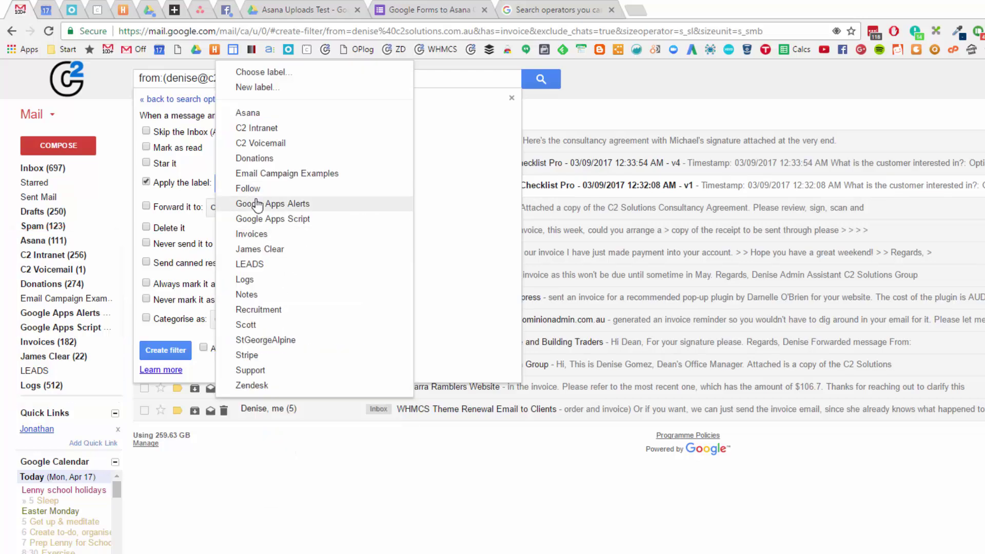
# Step: Create a new label with the sender's name, nested under Invoices
pyautogui.click(256, 91)
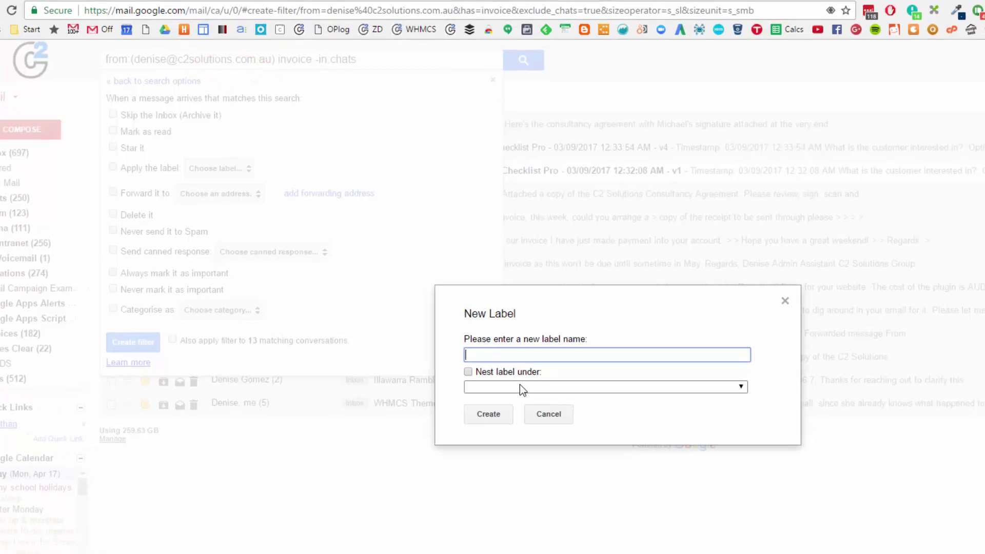
pyautogui.click(537, 391)
pyautogui.click(446, 491)
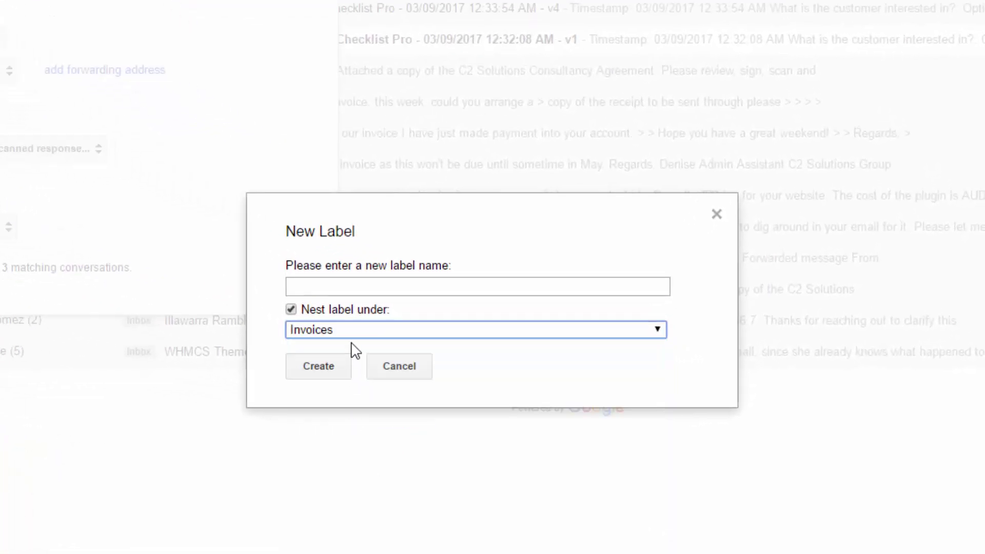
pyautogui.click(340, 281)
pyautogui.write('denise')
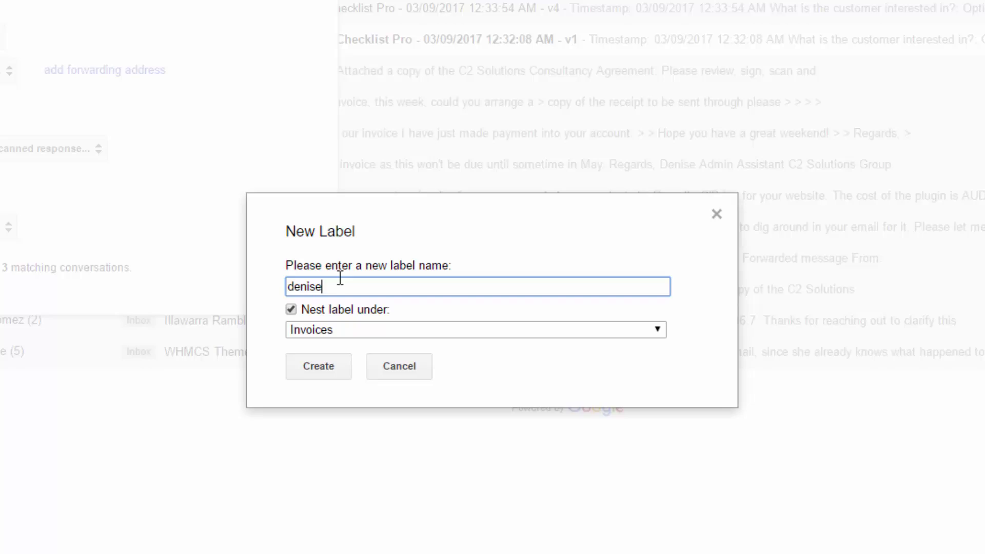
pyautogui.write('D')
pyautogui.press('Delete')
pyautogui.click(307, 363)
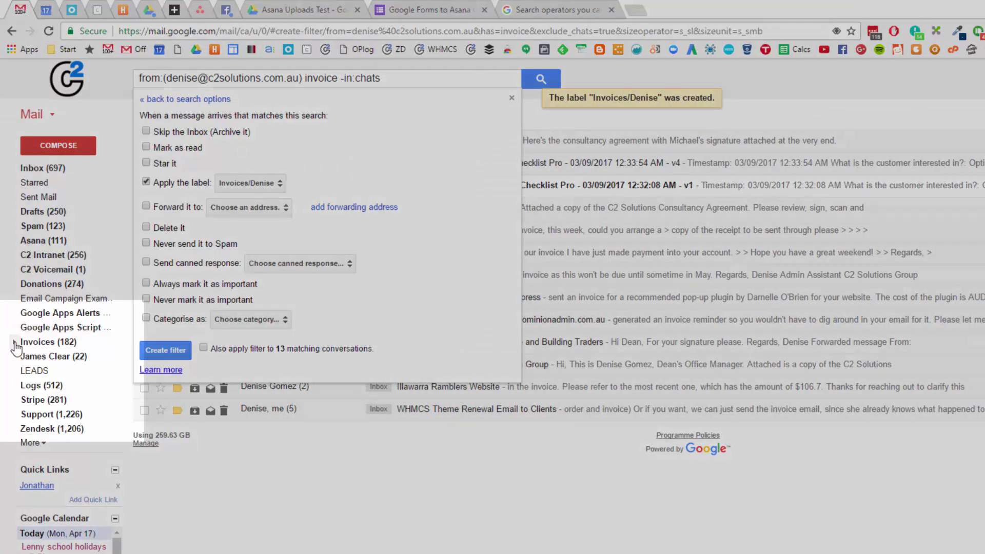
pyautogui.click(14, 342)
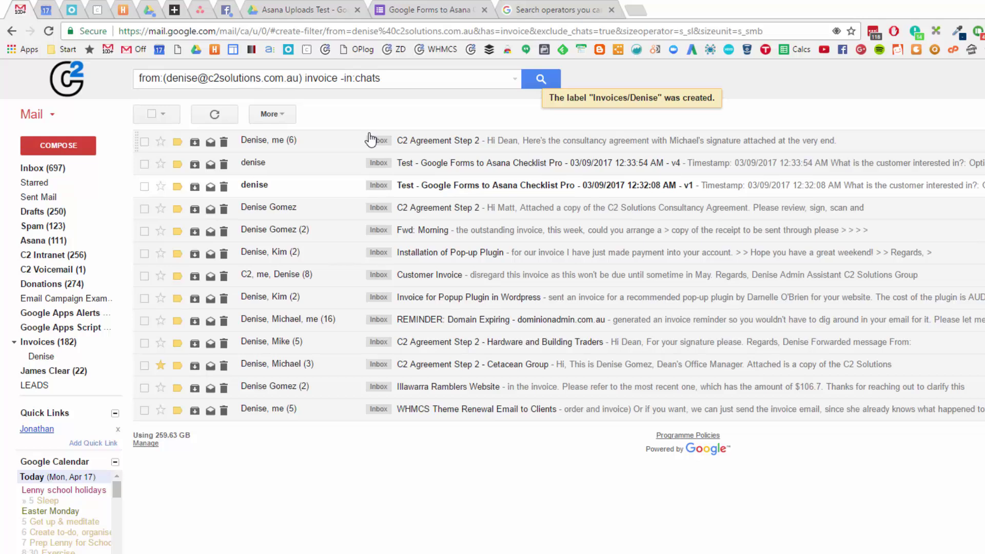
# Step: Reopen the filter options and try the canned response, mark-important and category settings without keeping them
pyautogui.click(513, 82)
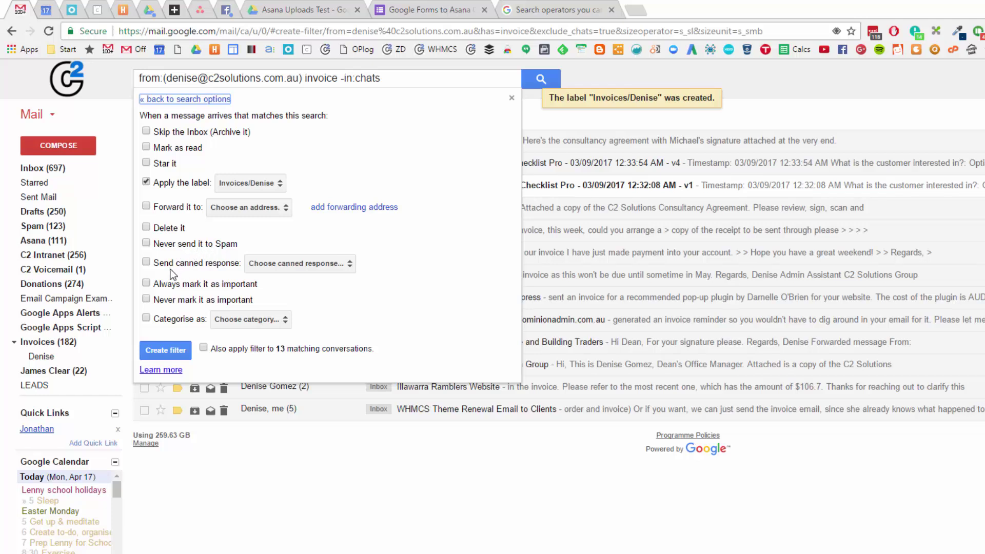
pyautogui.click(217, 270)
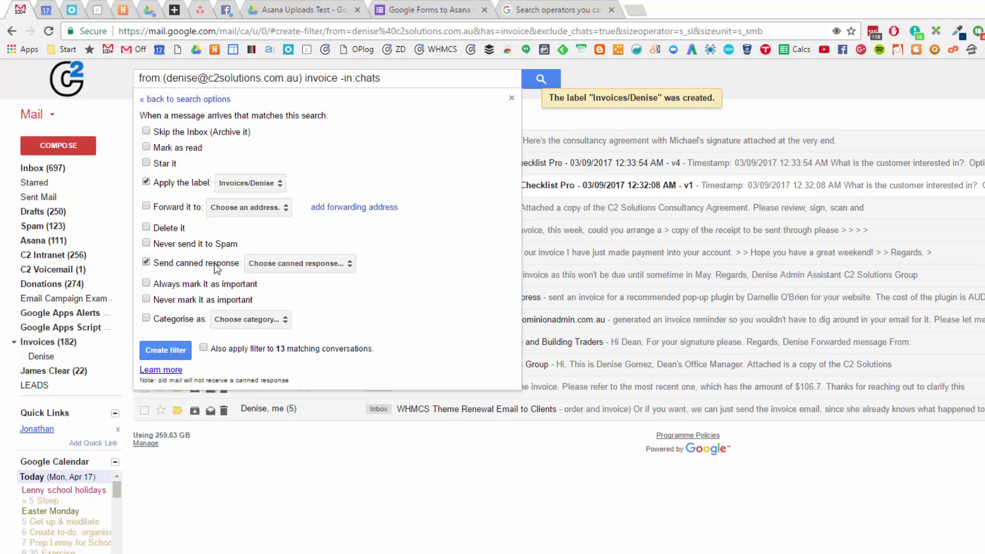
pyautogui.click(299, 265)
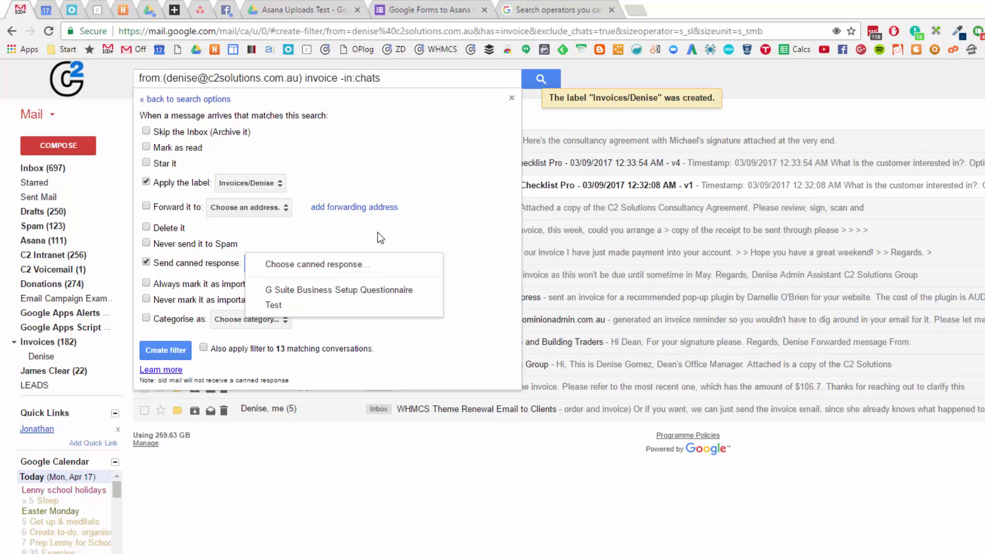
pyautogui.click(413, 236)
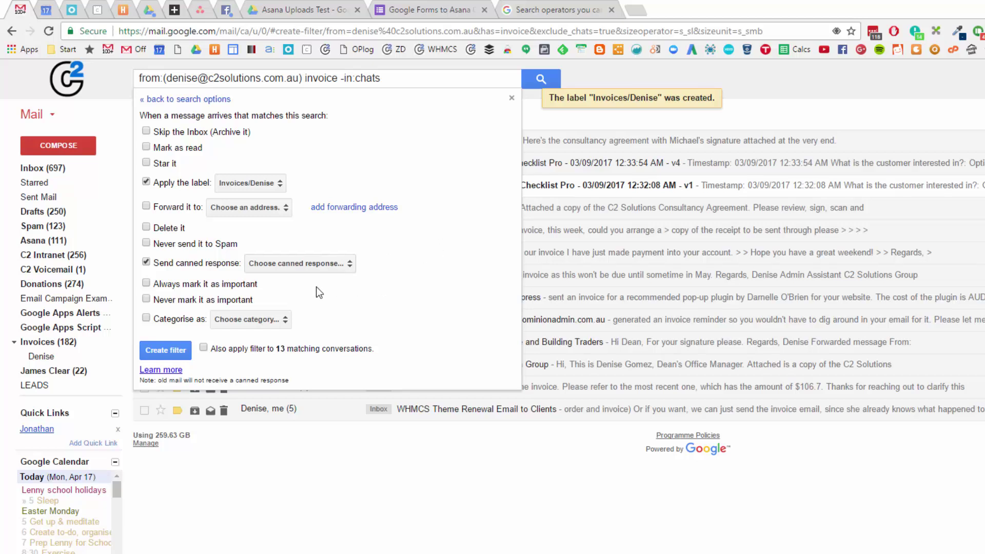
pyautogui.click(228, 285)
pyautogui.click(214, 288)
pyautogui.click(187, 321)
pyautogui.click(241, 319)
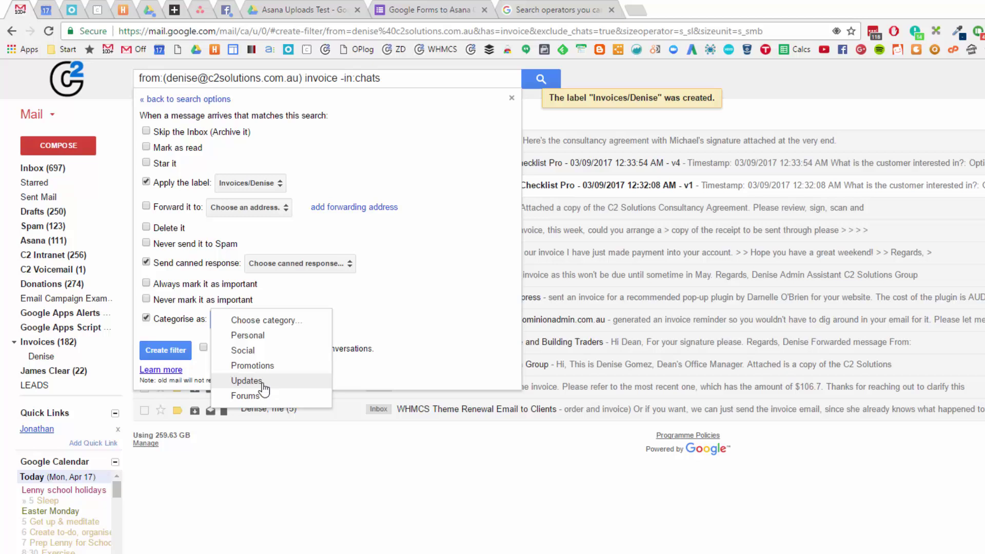
pyautogui.click(154, 322)
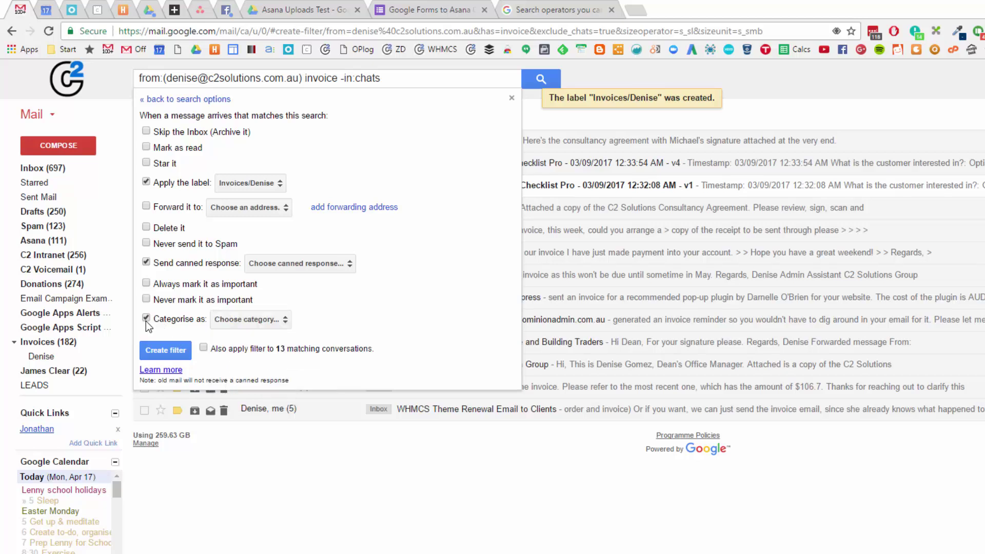
pyautogui.click(147, 320)
pyautogui.moveTo(248, 329)
pyautogui.mouseDown()
pyautogui.moveTo(193, 366)
pyautogui.moveTo(408, 328)
pyautogui.moveTo(246, 333)
pyautogui.mouseUp()
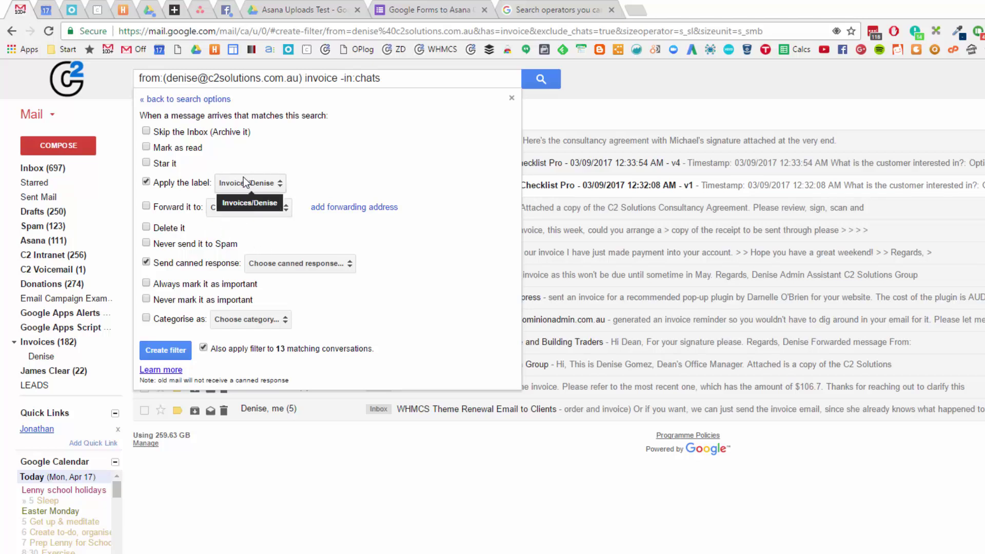
# Step: Turn off canned response, leave existing conversations unfiltered, and create the filter
pyautogui.click(146, 263)
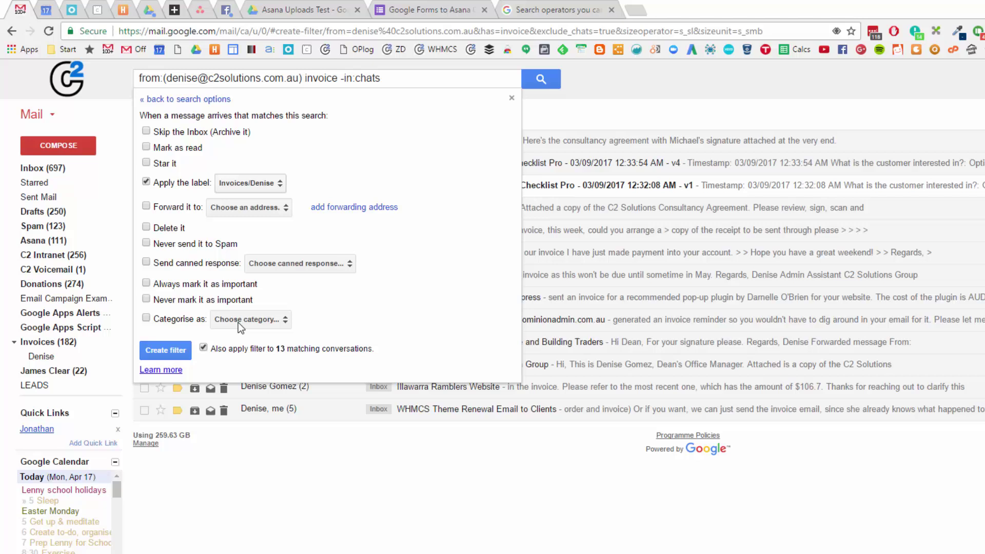
pyautogui.click(203, 349)
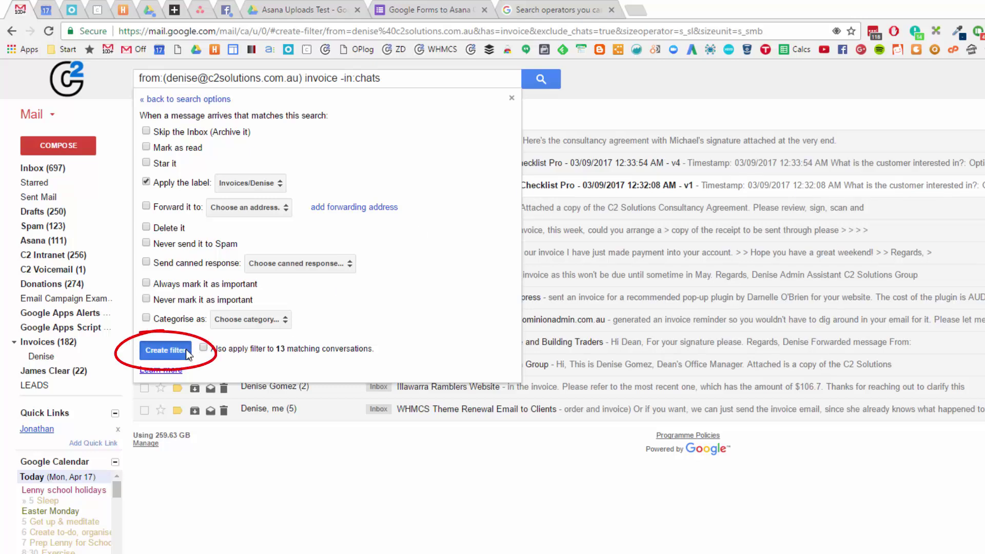
pyautogui.click(165, 350)
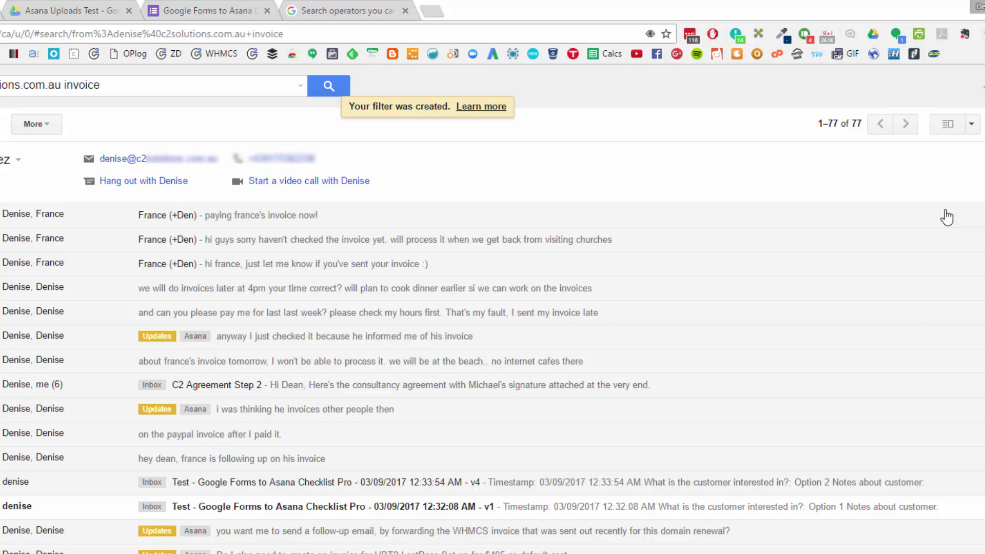
# Step: Open Gmail Settings at the Filters and Blocked Addresses tab and scroll to the new filter
pyautogui.click(933, 133)
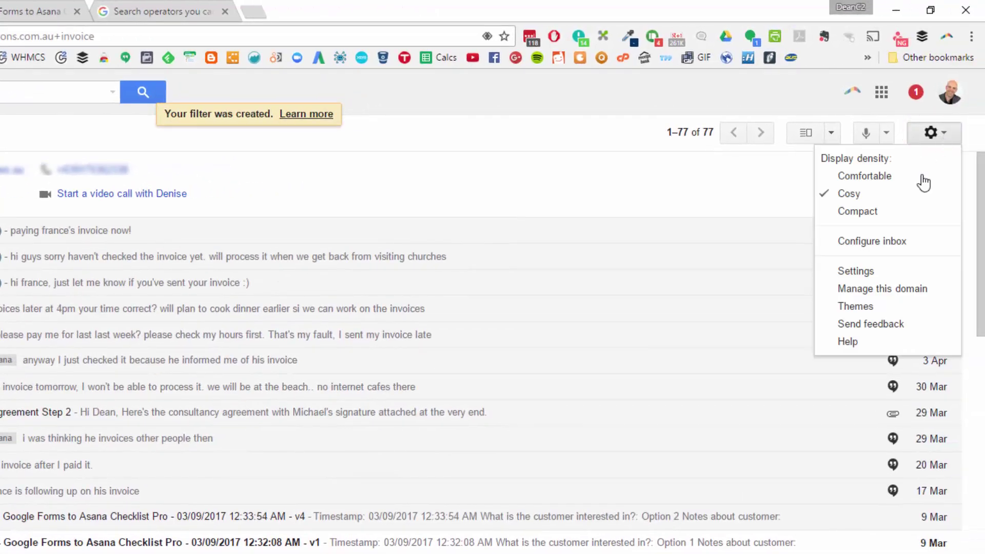
pyautogui.click(871, 274)
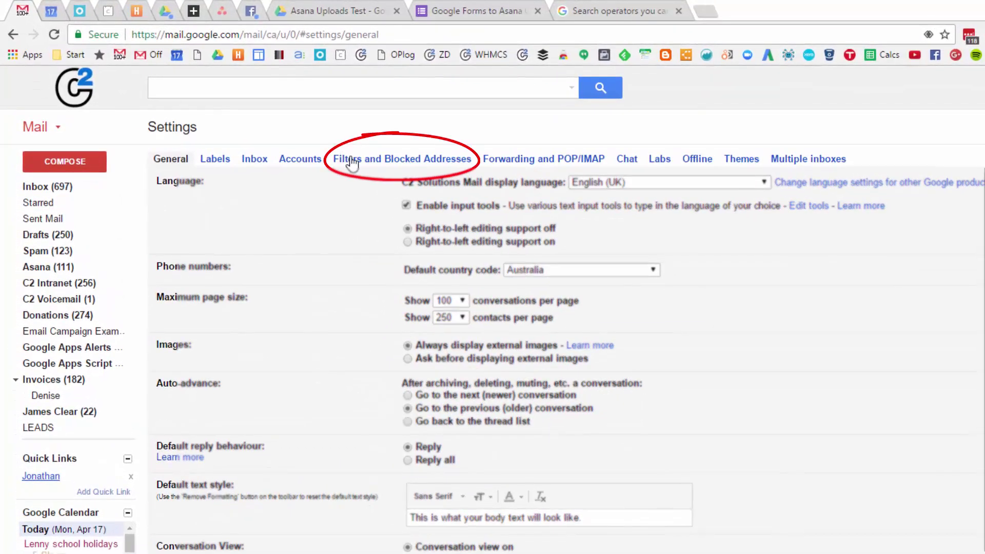
pyautogui.click(351, 163)
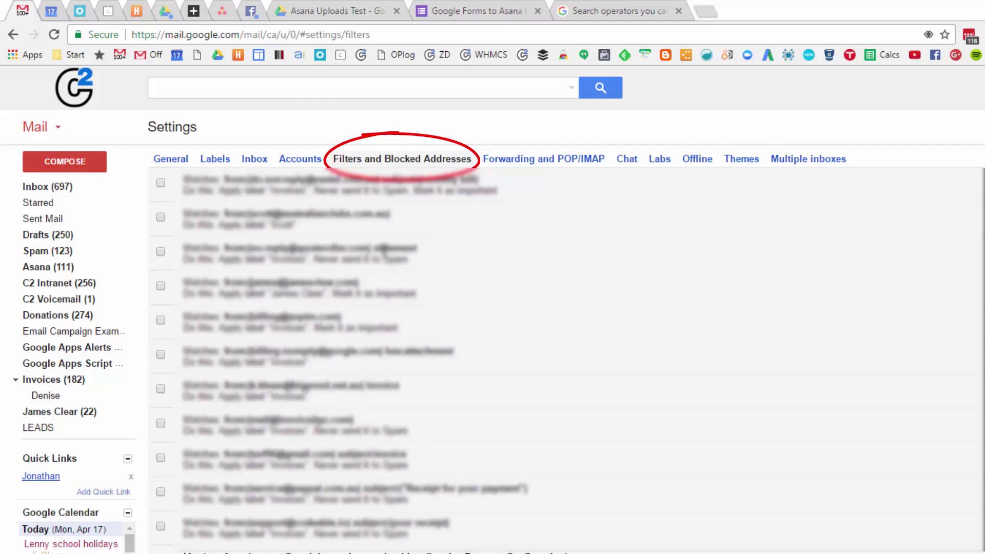
pyautogui.scroll(-10, 383, 249)
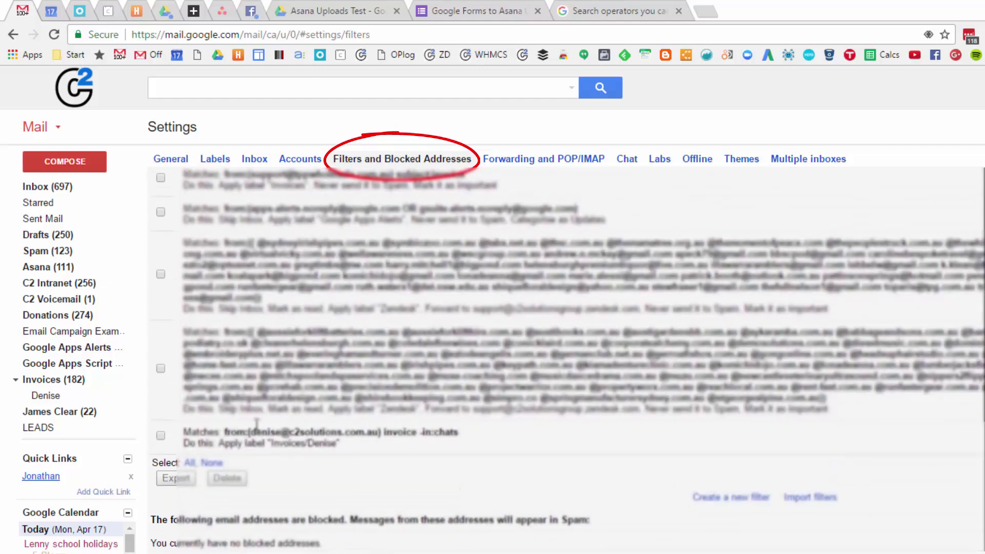
# Step: Highlight parts of the new filter's rule, including -in:chats, to examine it
pyautogui.tripleClick(255, 434)
pyautogui.click(357, 439)
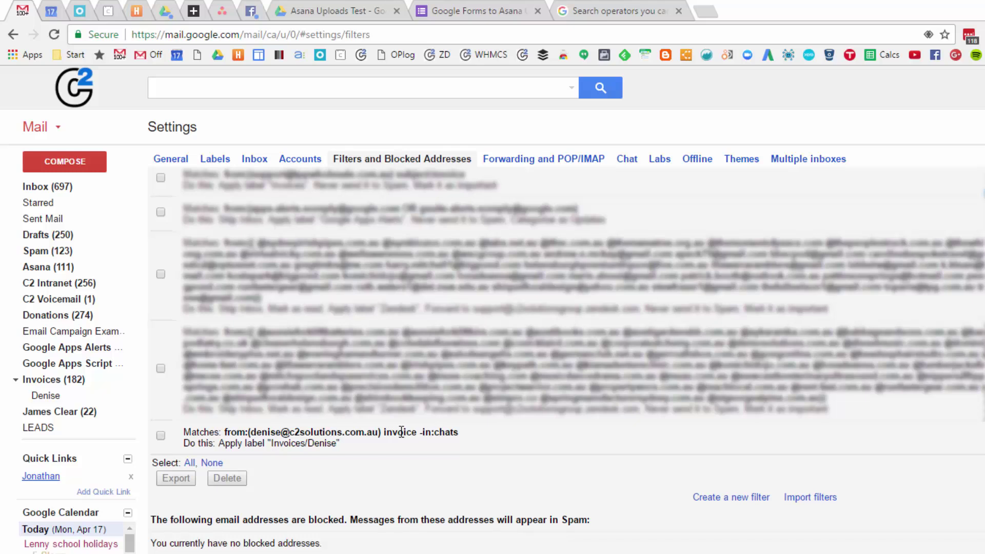
pyautogui.moveTo(418, 432); pyautogui.dragTo(465, 434)
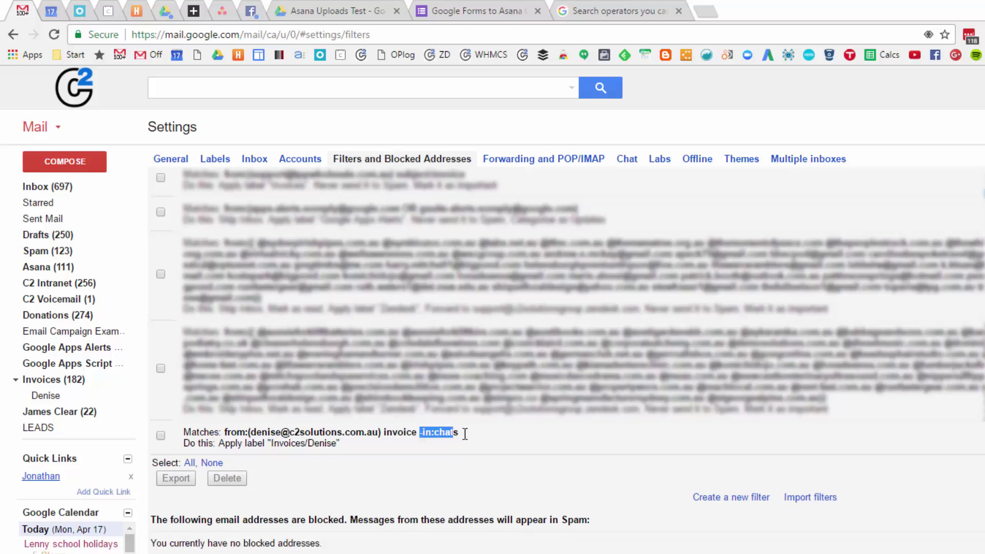
pyautogui.click(425, 434)
pyautogui.doubleClick(419, 434)
pyautogui.click(251, 445)
pyautogui.scroll(10, 445, 395)
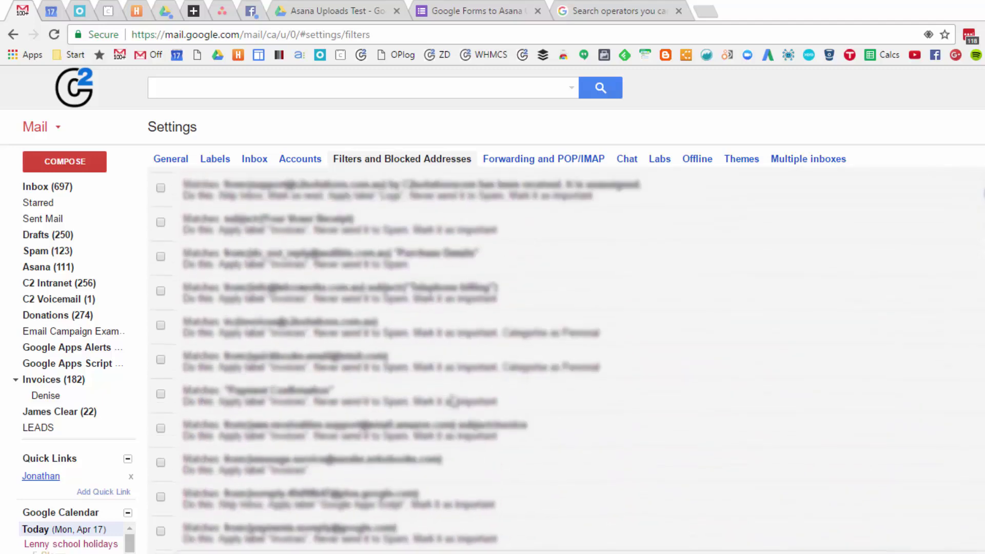
pyautogui.scroll(-10, 451, 400)
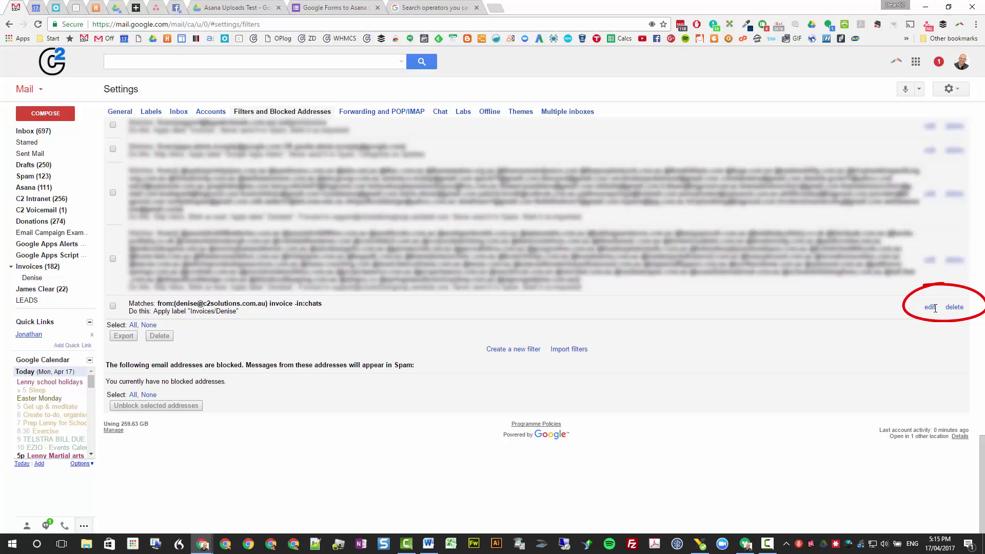
# Step: Edit the invoice filter, moving 'invoice' from Has the words into Subject, and search
pyautogui.click(929, 308)
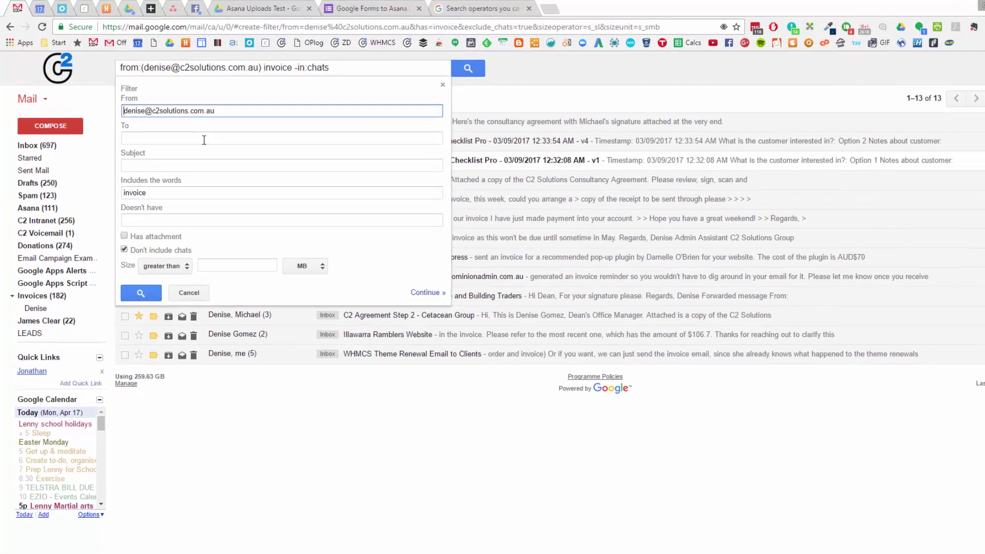
pyautogui.click(195, 125)
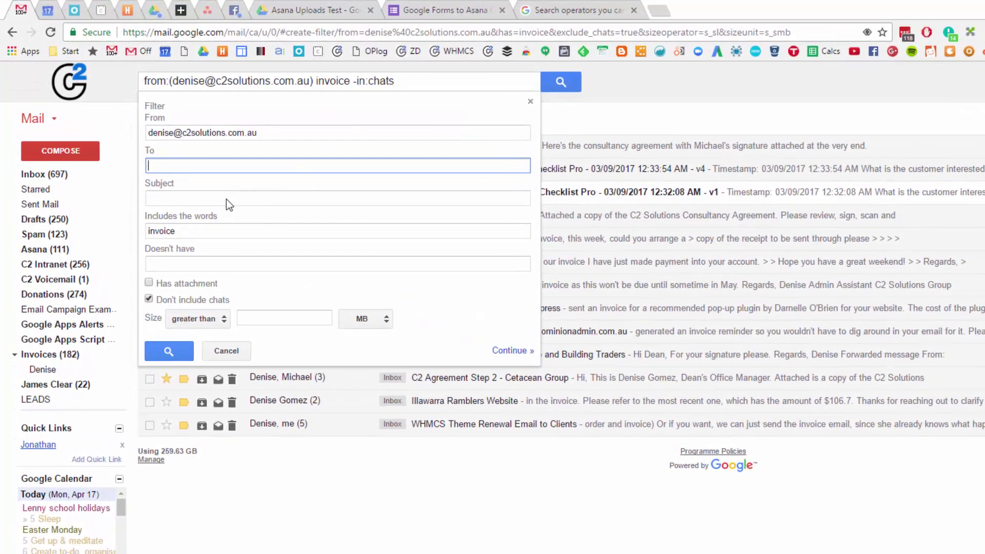
pyautogui.click(226, 199)
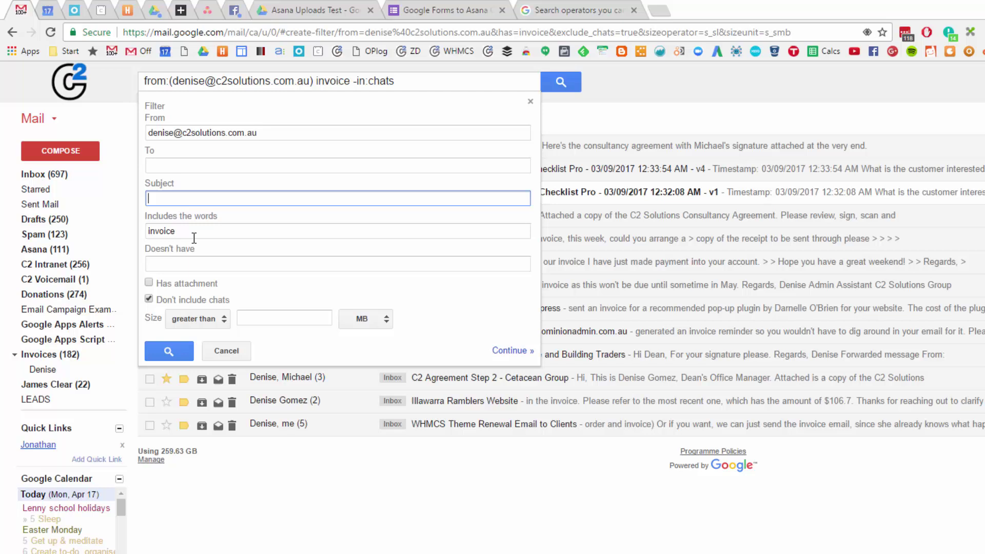
pyautogui.moveTo(194, 237); pyautogui.dragTo(133, 238)
pyautogui.hotkey('ctrl', 'c')
pyautogui.press('BackSpace')
pyautogui.click(180, 191)
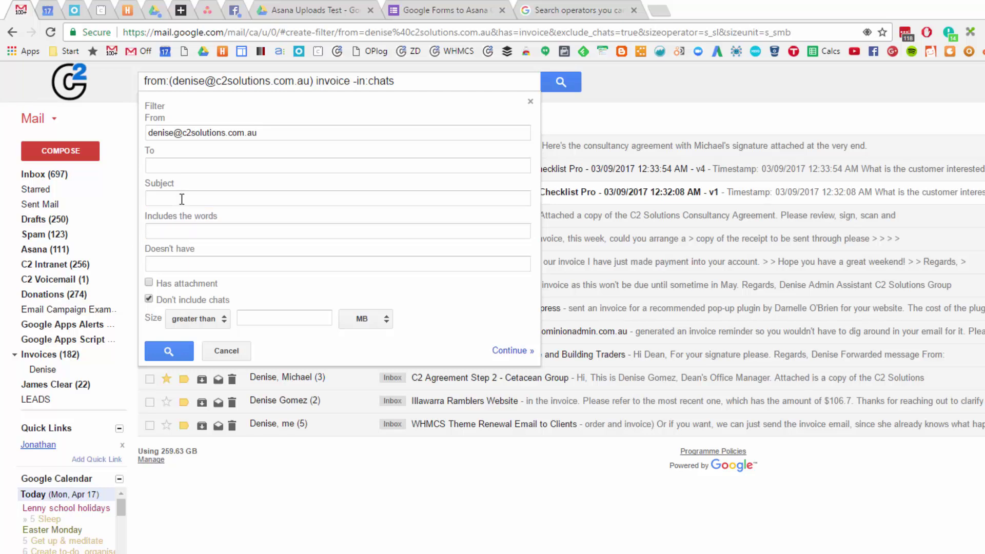
pyautogui.click(182, 199)
pyautogui.hotkey('ctrl', 'v')
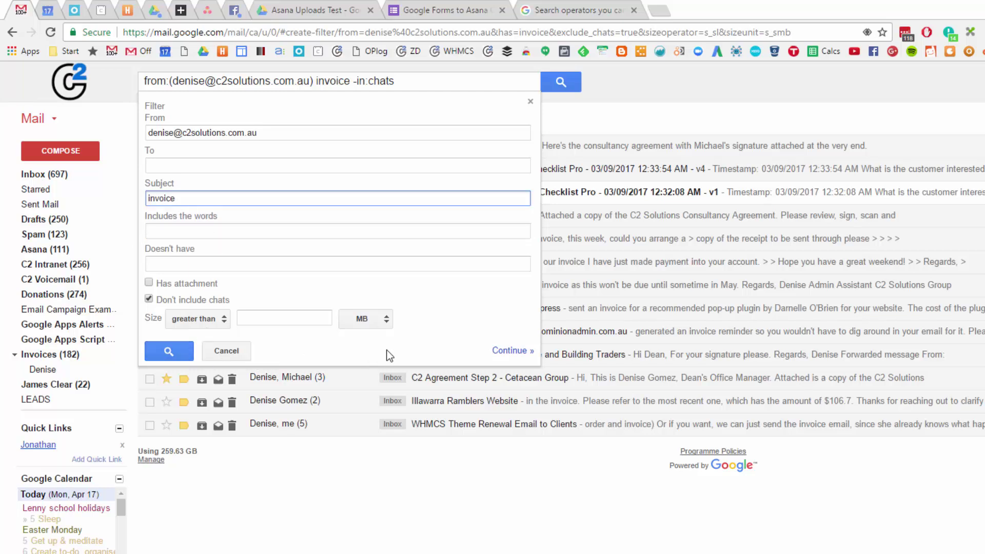
pyautogui.click(169, 351)
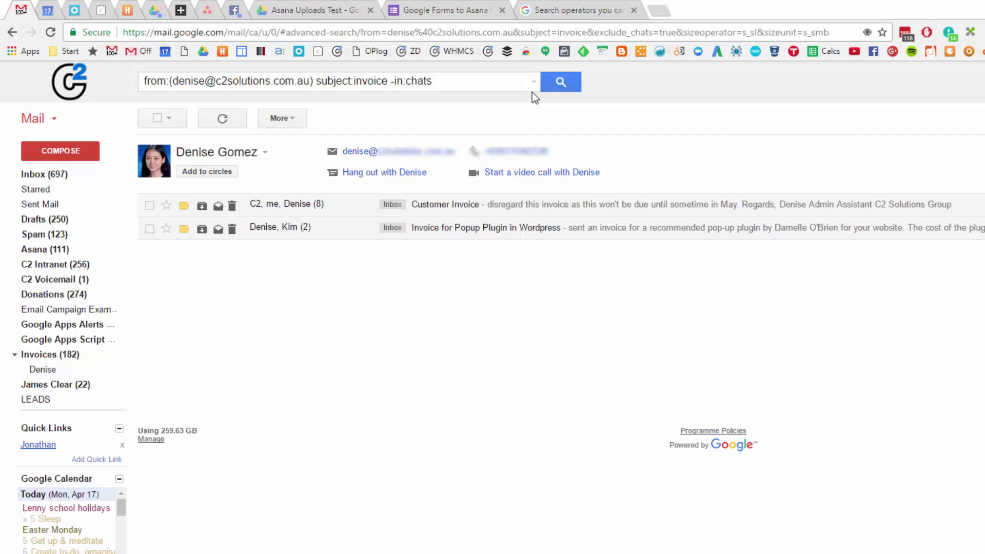
# Step: Continue to the filter actions, keeping the Invoices sublabel and not applying to existing conversations
pyautogui.click(533, 83)
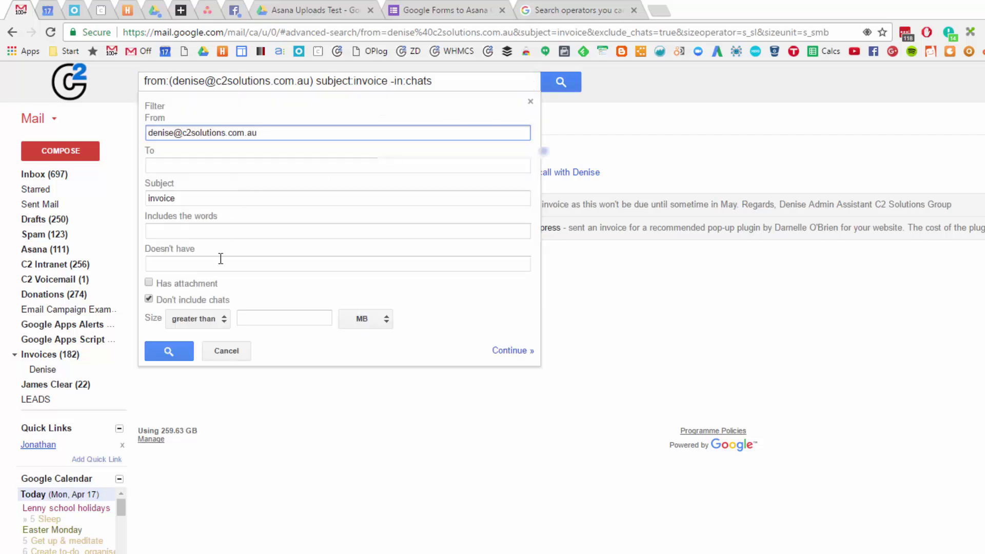
pyautogui.click(510, 351)
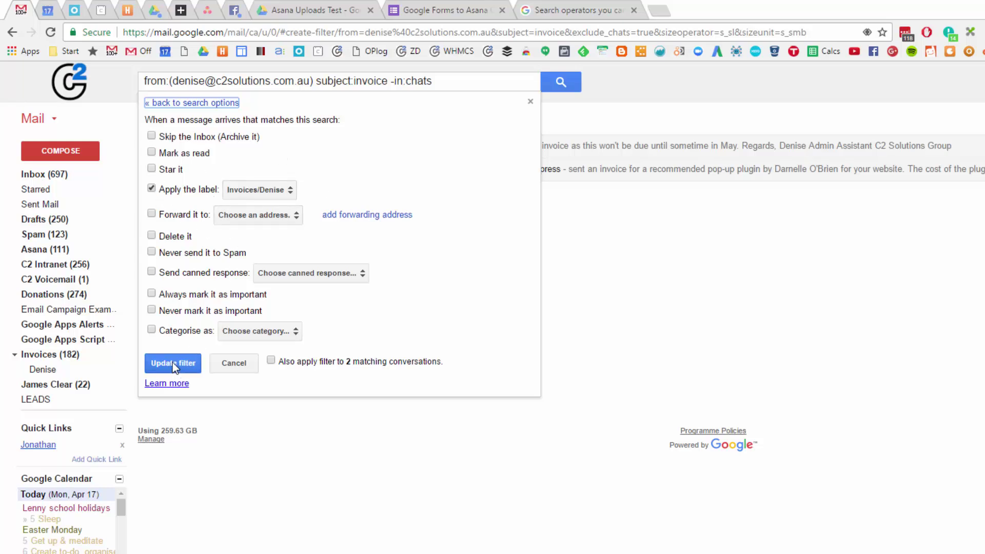
pyautogui.click(287, 364)
pyautogui.click(283, 365)
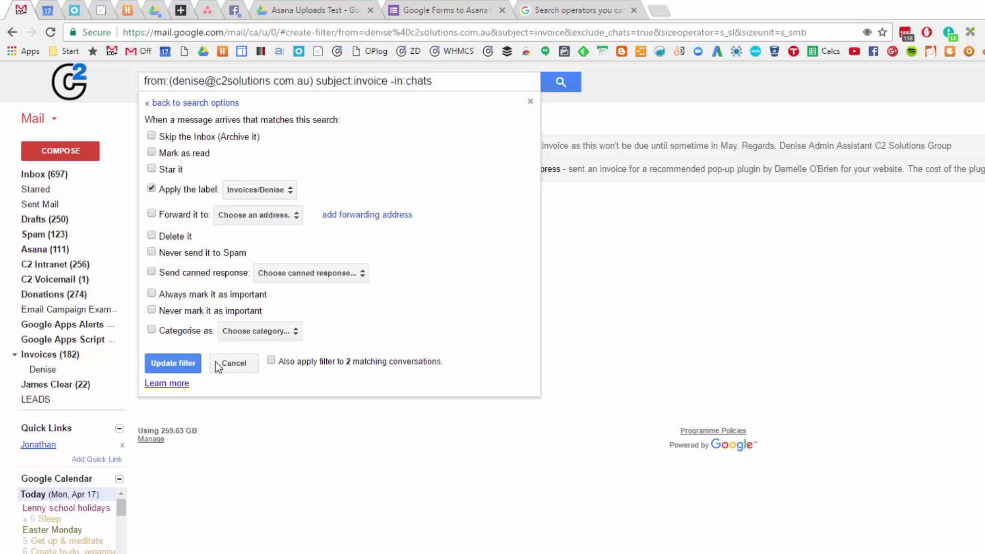
# Step: Save the updated invoice filter and open Forwarding and POP/IMAP, cancelling the add-forwarding-address prompt
pyautogui.click(179, 364)
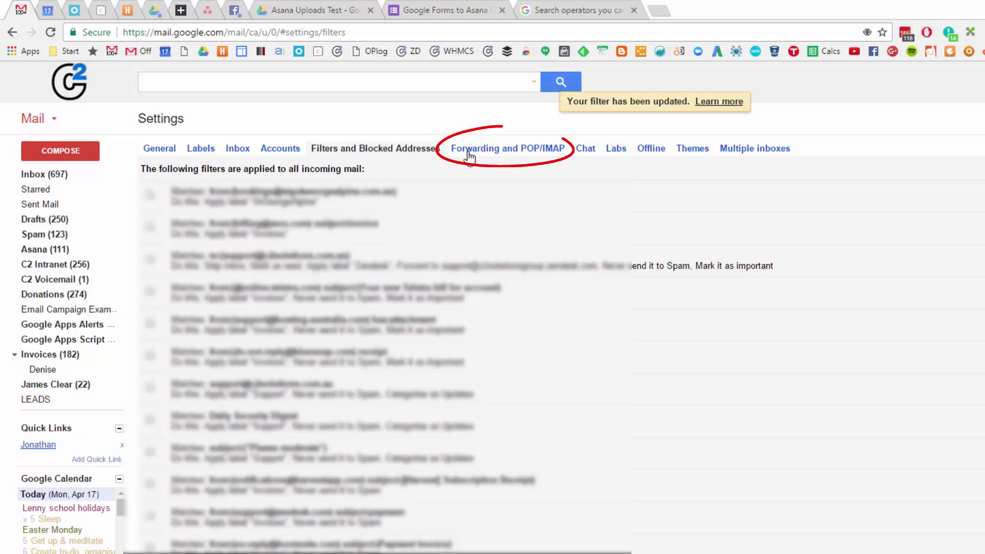
pyautogui.click(468, 155)
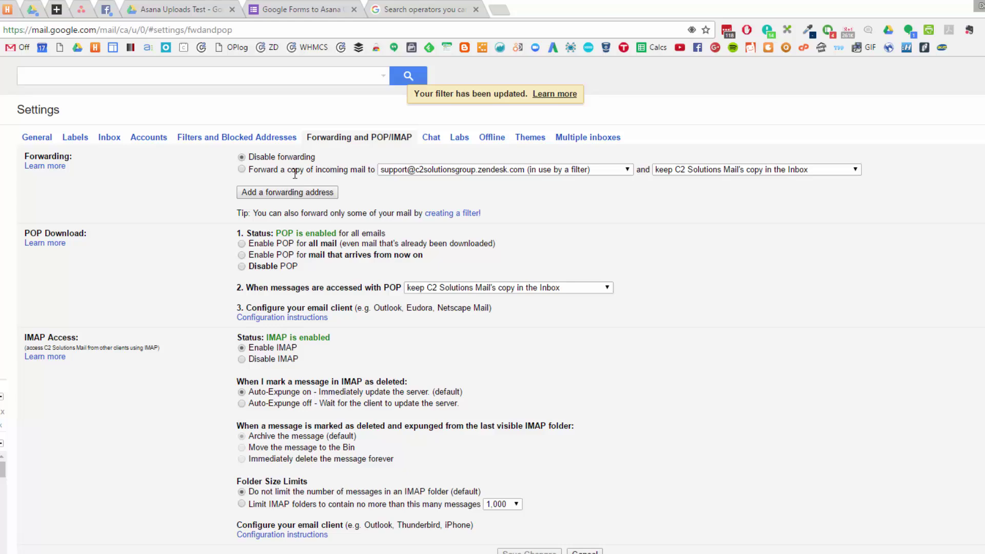
pyautogui.click(277, 193)
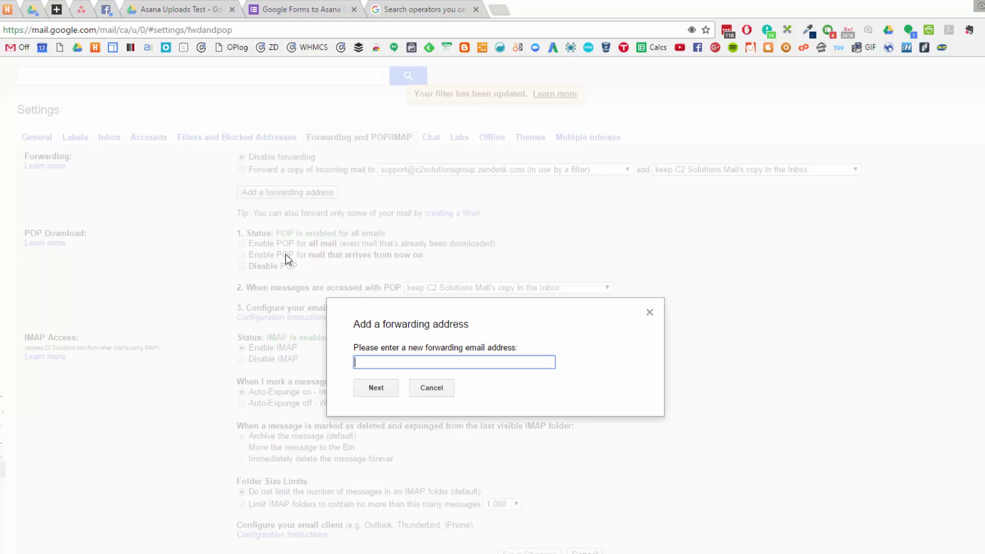
pyautogui.click(424, 392)
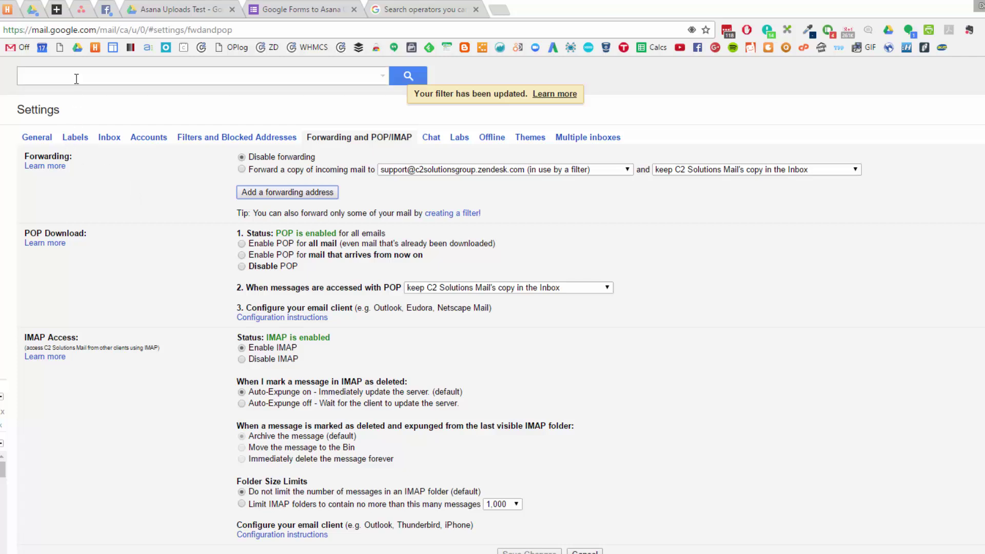
# Step: Start a new filter from a search with the sender's email address in the From field
pyautogui.click(79, 78)
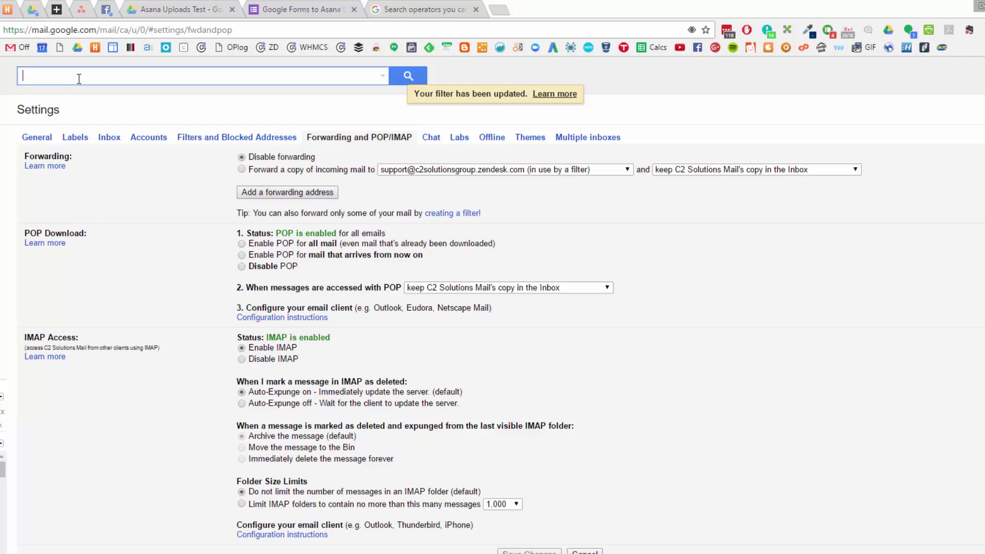
pyautogui.click(382, 76)
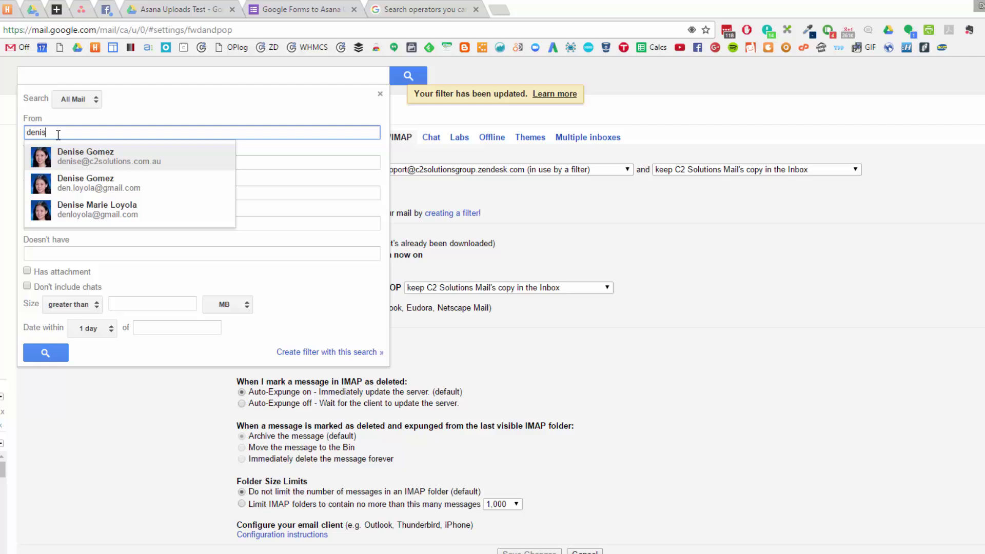
pyautogui.click(103, 161)
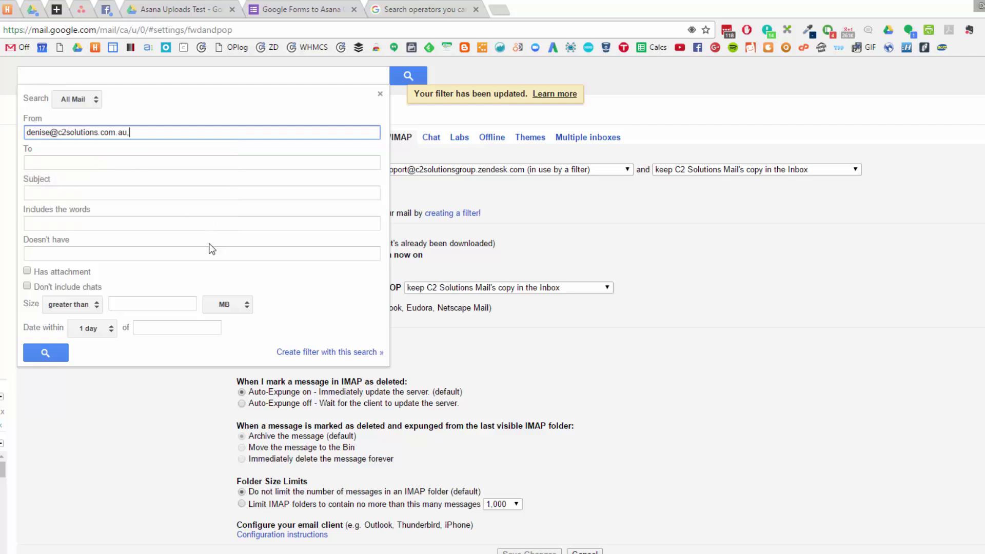
pyautogui.click(304, 354)
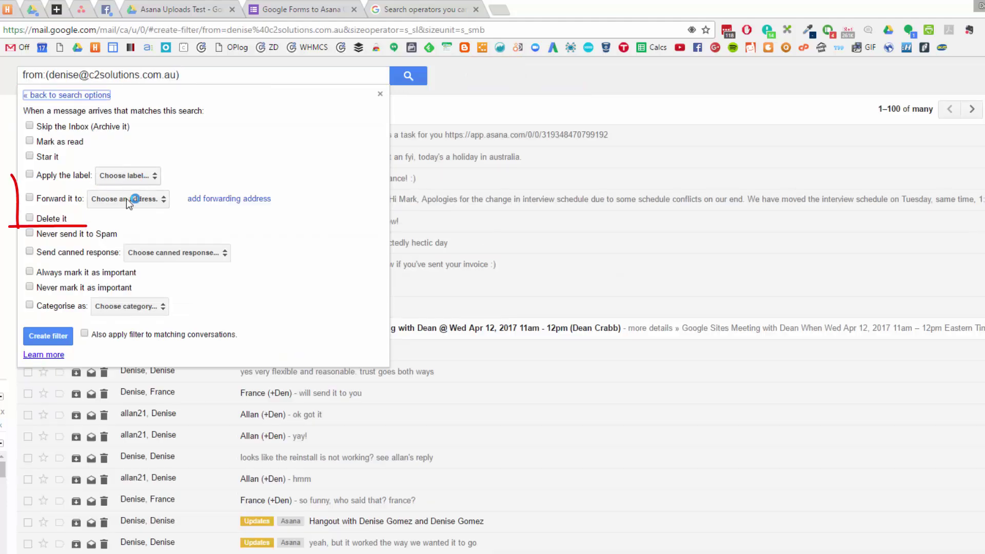
# Step: Set the filter to forward matching mail to the Zendesk support address
pyautogui.click(115, 208)
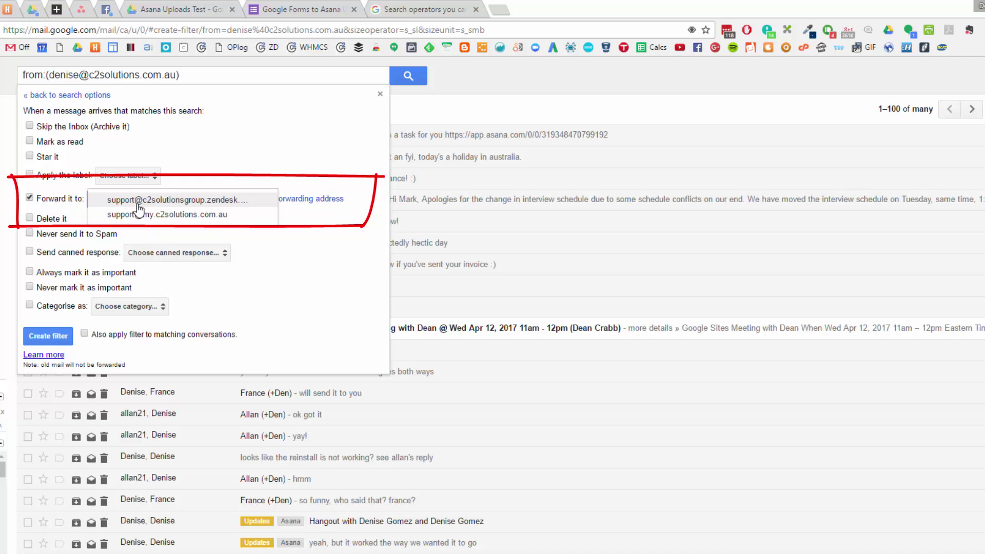
pyautogui.click(138, 203)
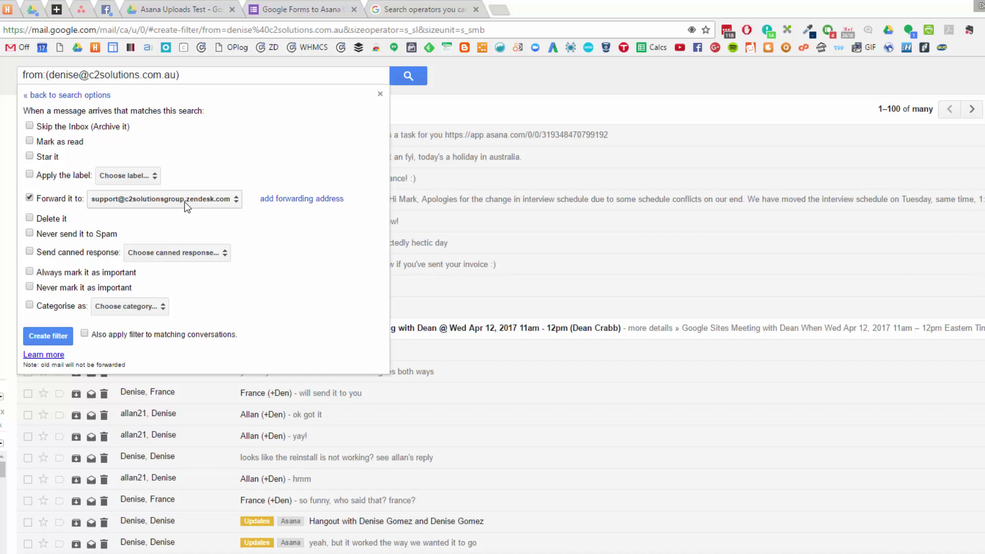
pyautogui.click(147, 204)
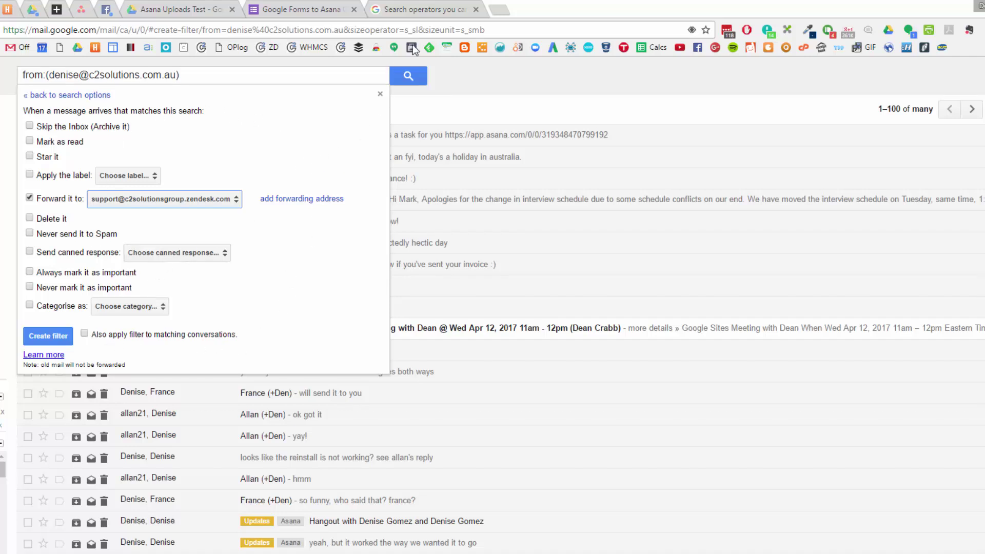
pyautogui.click(435, 13)
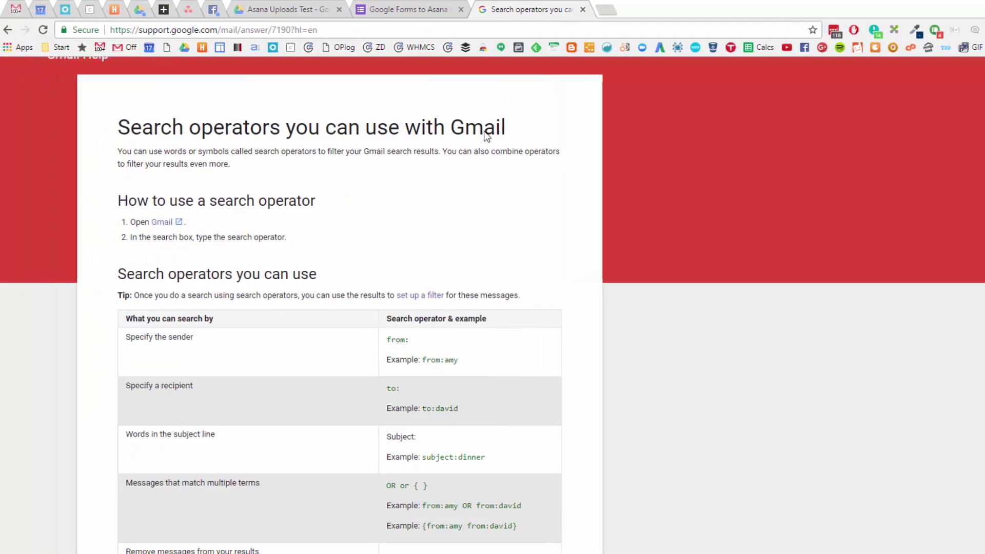
pyautogui.scroll(-6, 454, 190)
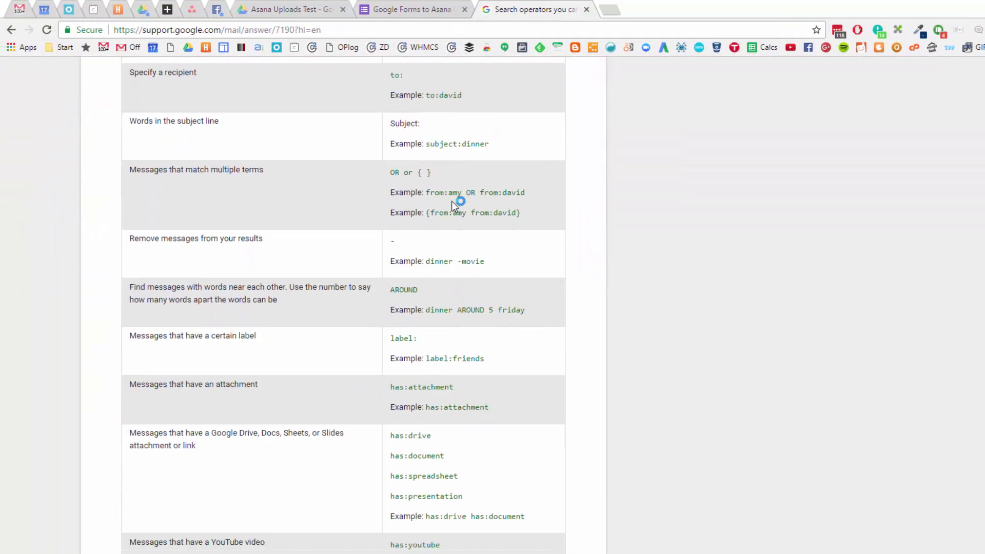
pyautogui.scroll(-6, 452, 206)
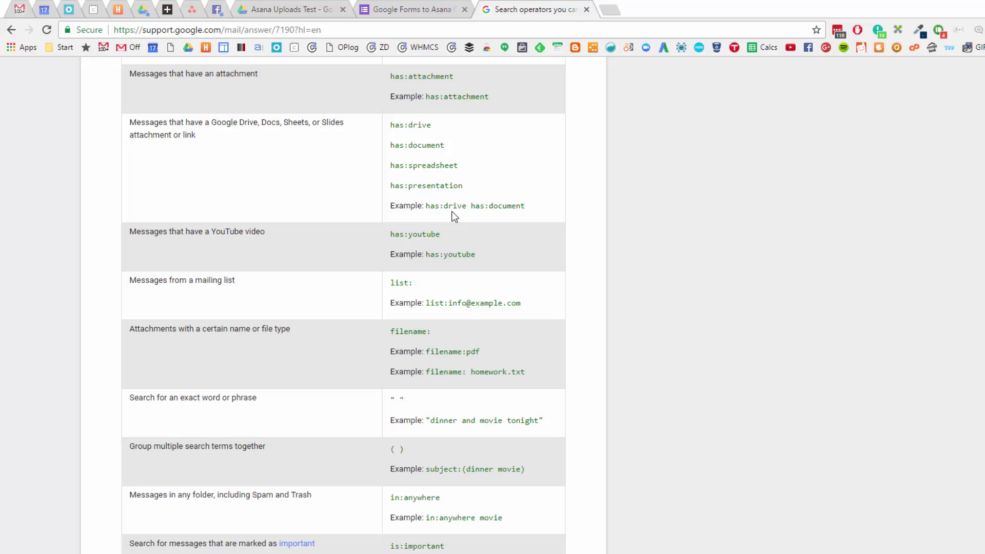
pyautogui.scroll(-7, 451, 212)
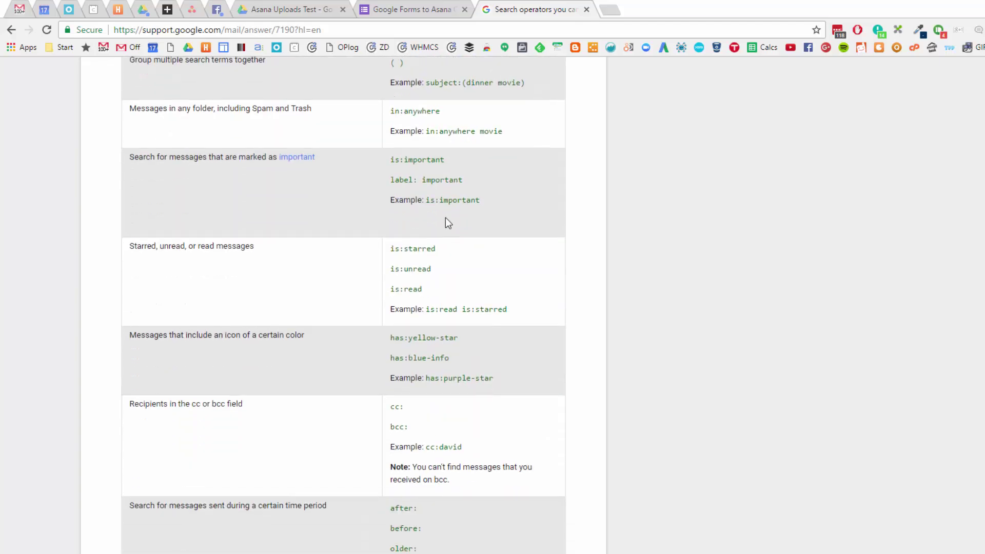
pyautogui.scroll(-5, 418, 213)
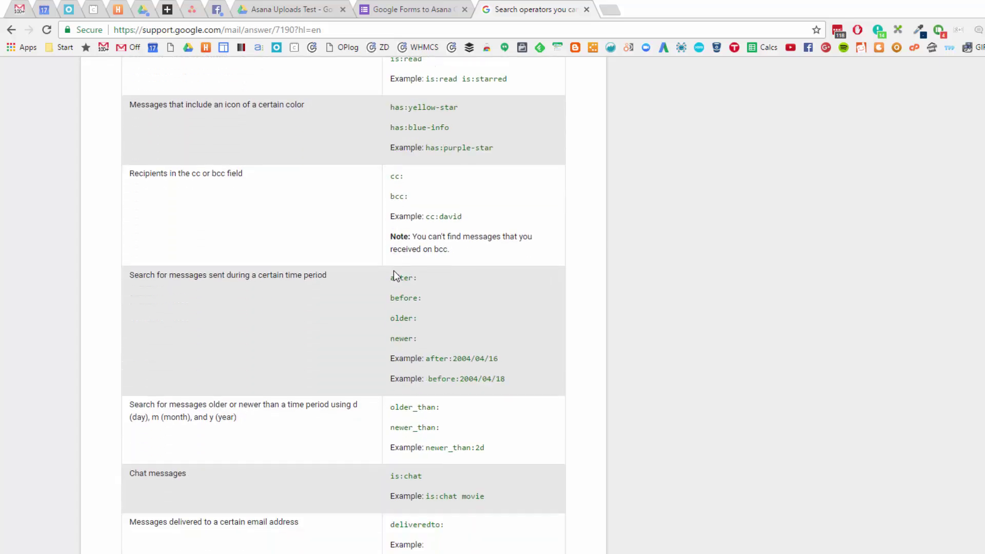
pyautogui.scroll(-2, 394, 275)
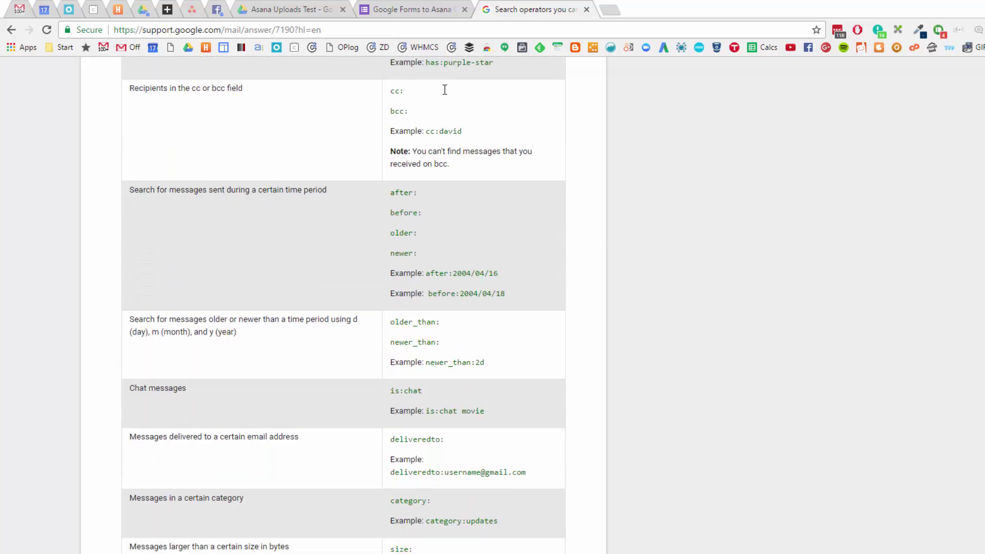
pyautogui.click(11, 12)
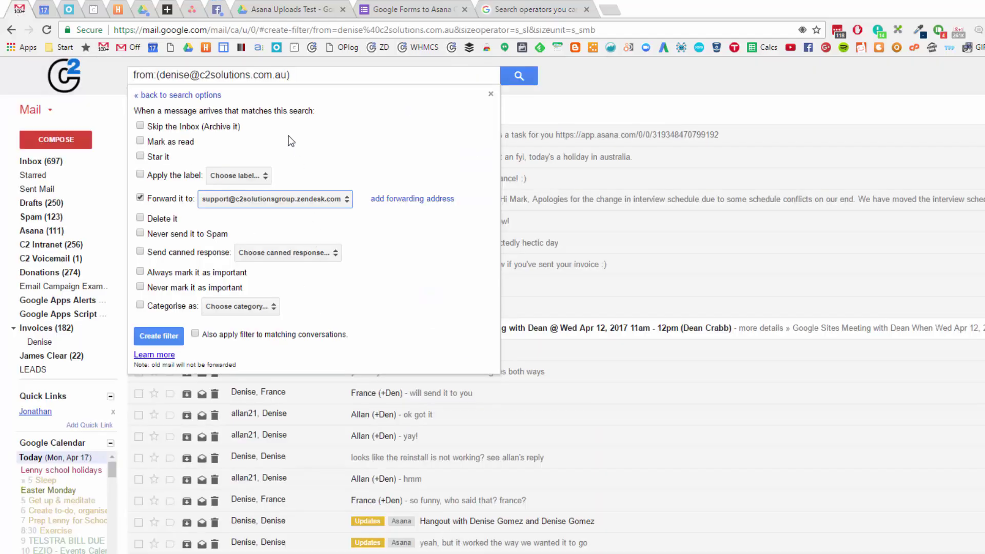